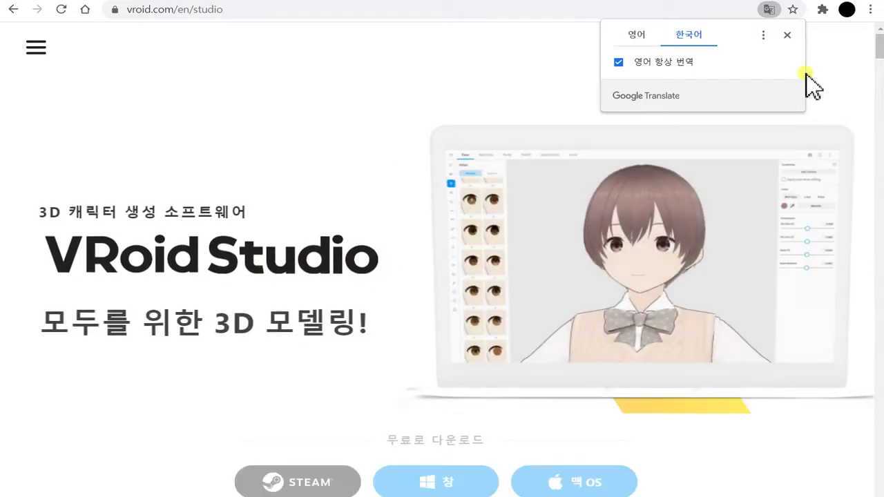
Step: Start the Windows download of VRoid Studio from its product page
click(787, 36)
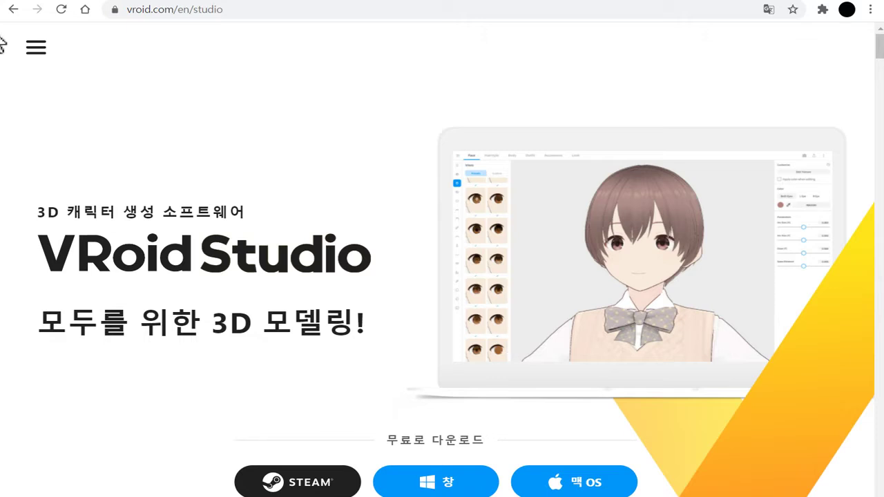
click(36, 50)
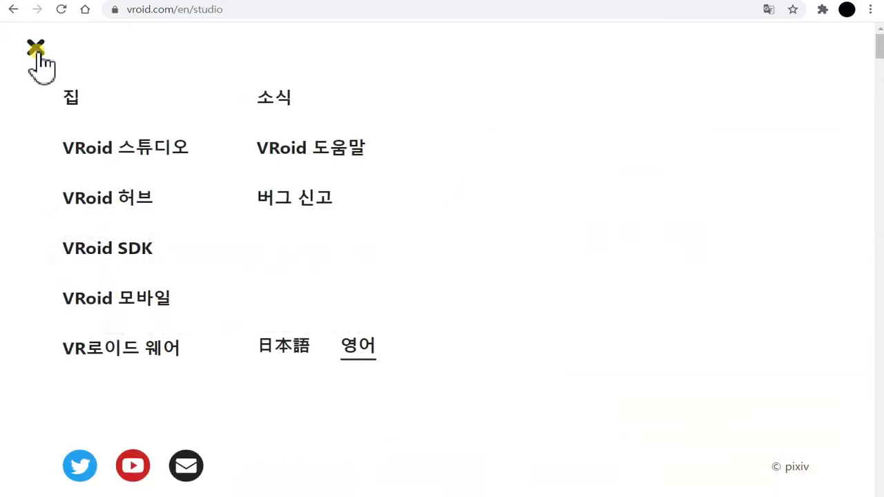
click(308, 168)
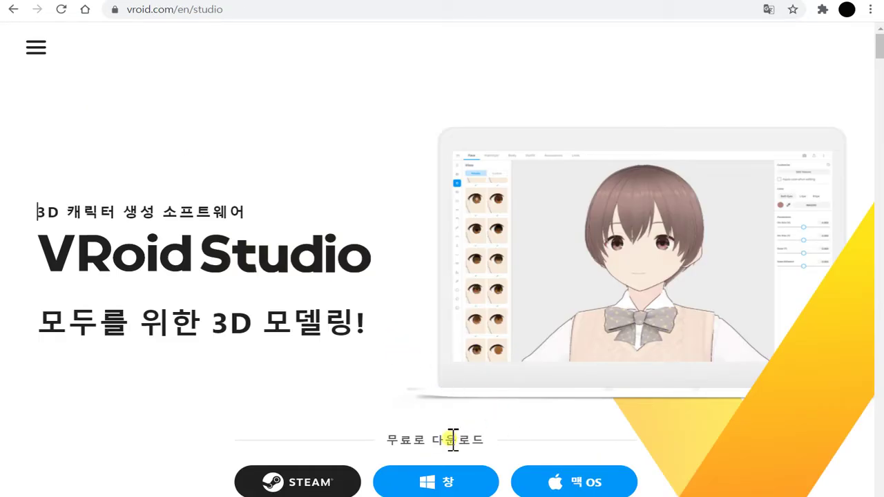
click(452, 480)
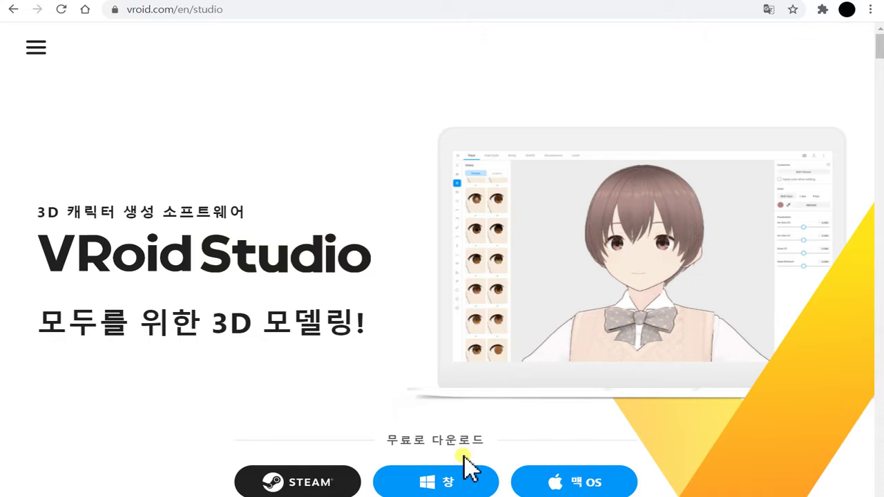
Step: Go to the VRoid help site and open the VRoid Studio Stable Ver. category
click(32, 50)
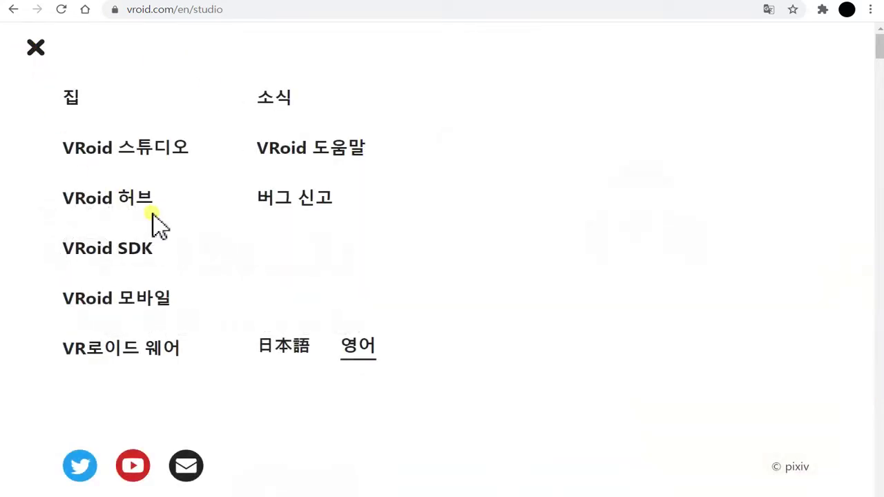
click(276, 150)
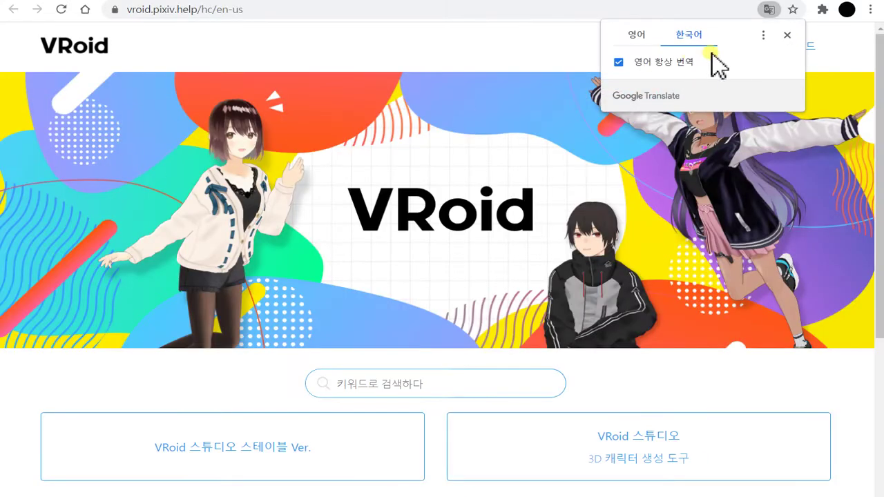
click(787, 35)
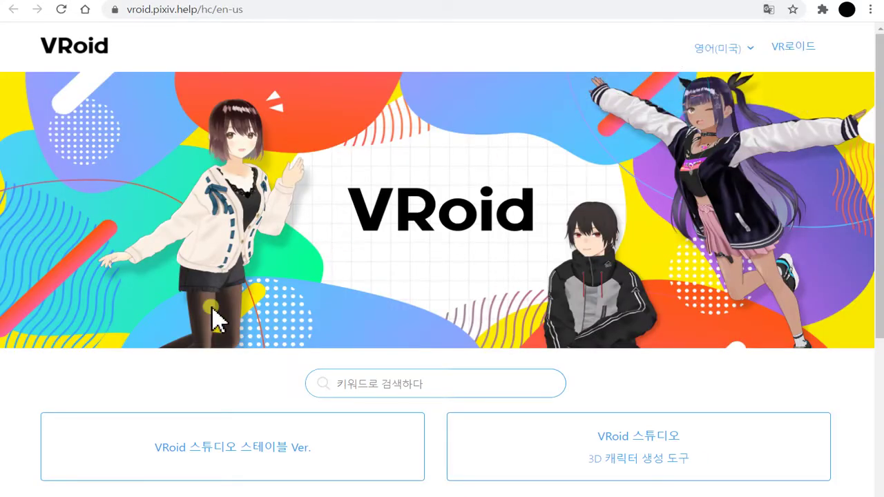
scroll(218, 320, down, 2)
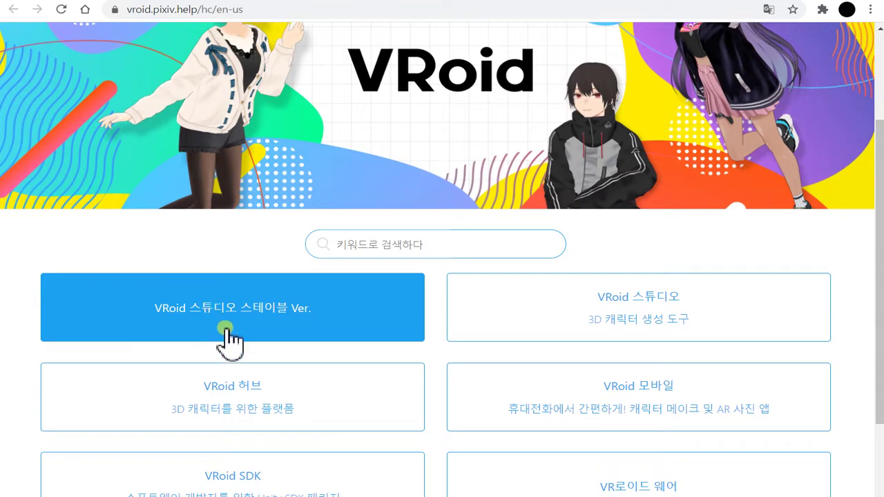
scroll(217, 324, down, 2)
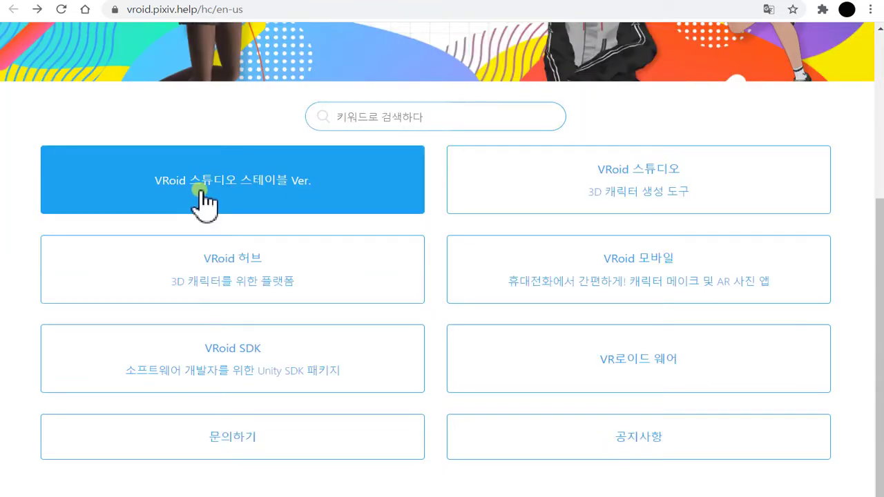
click(200, 190)
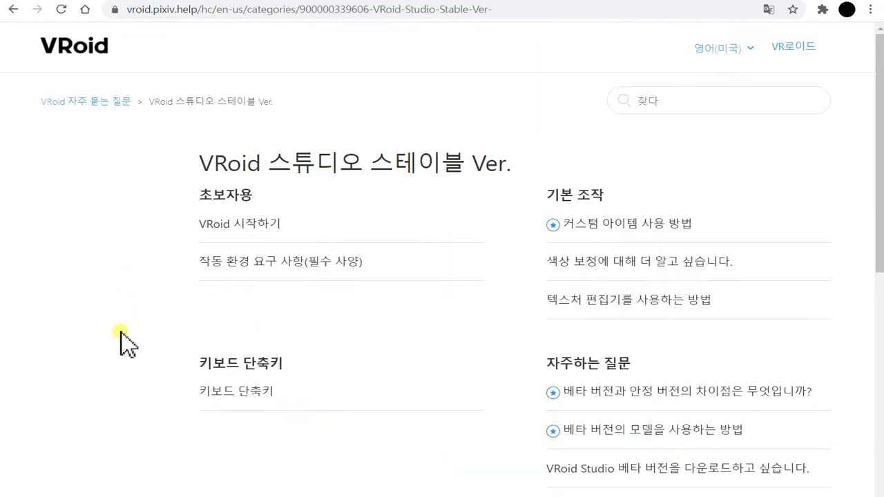
Step: Reach the releases page through the FAQ article on downloading the VRoid Studio beta, and download the v0.14.0 Windows 64bit installer
scroll(353, 390, down, 1)
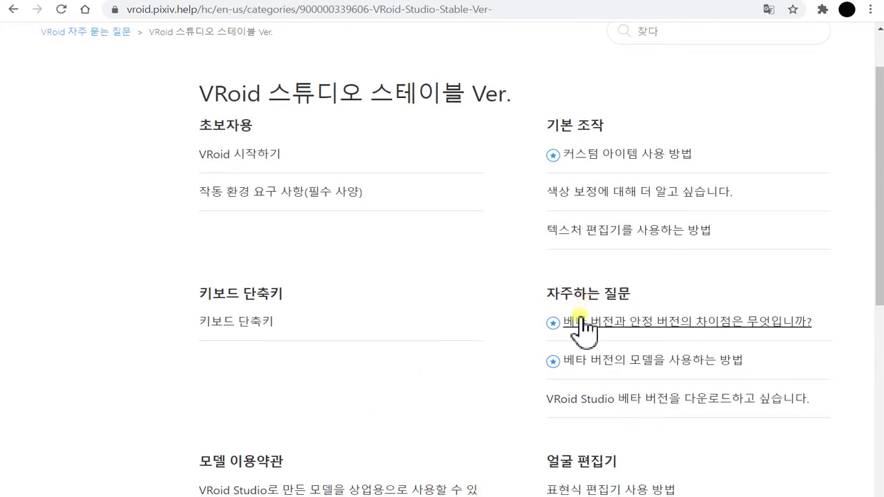
click(598, 402)
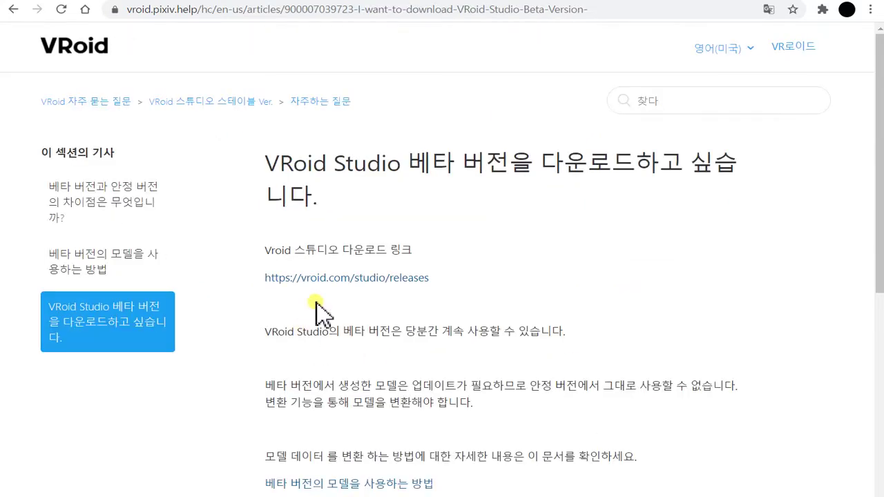
click(290, 277)
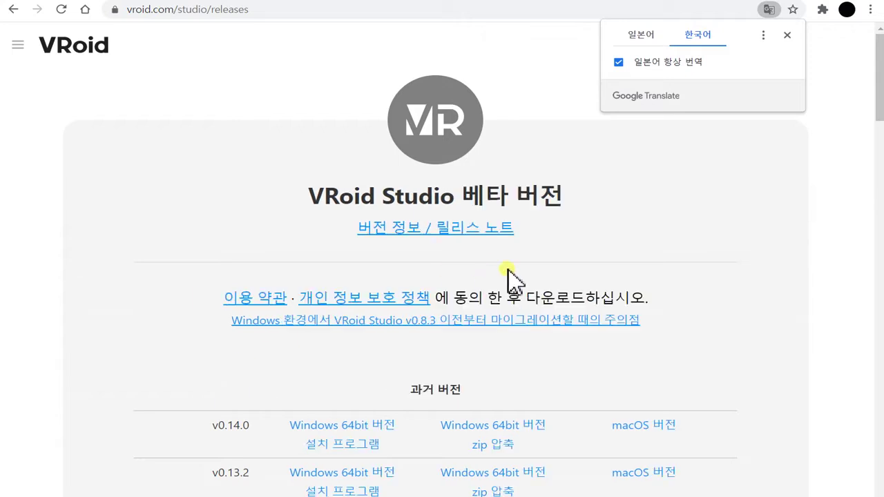
scroll(442, 385, down, 1)
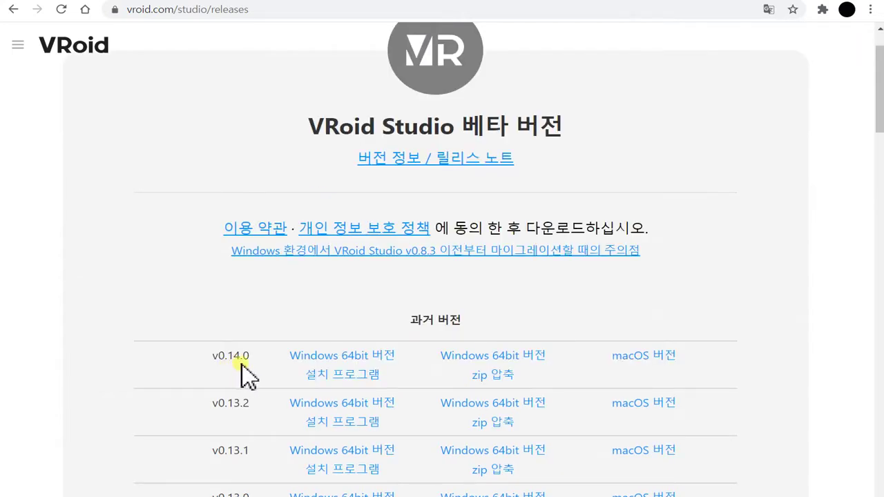
click(360, 378)
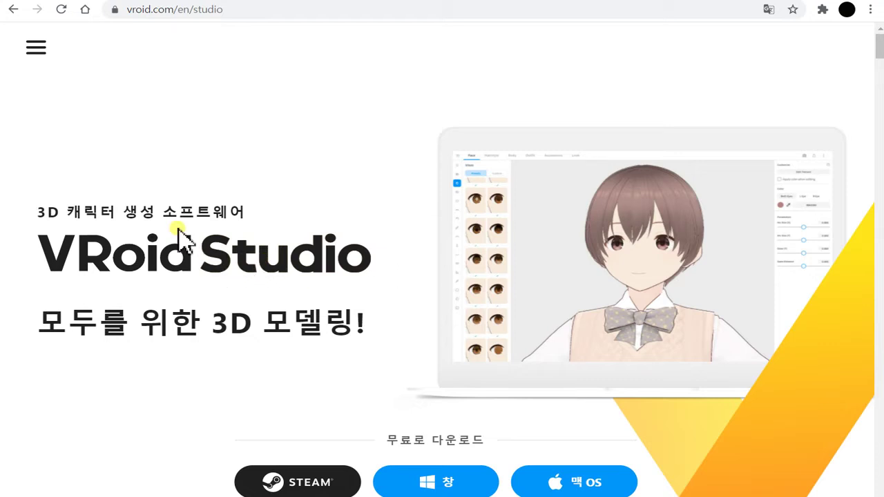
Step: Open the VRoid Mobile page from the VRoid site and look through its introduction
click(35, 51)
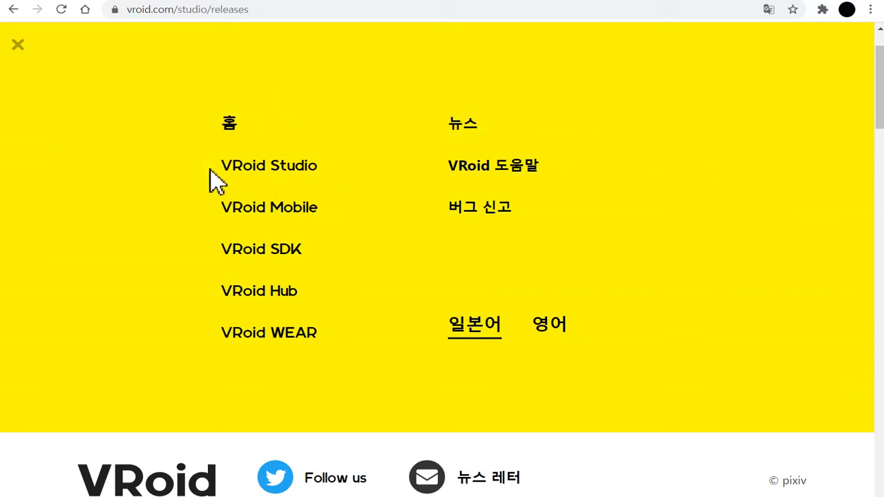
click(238, 214)
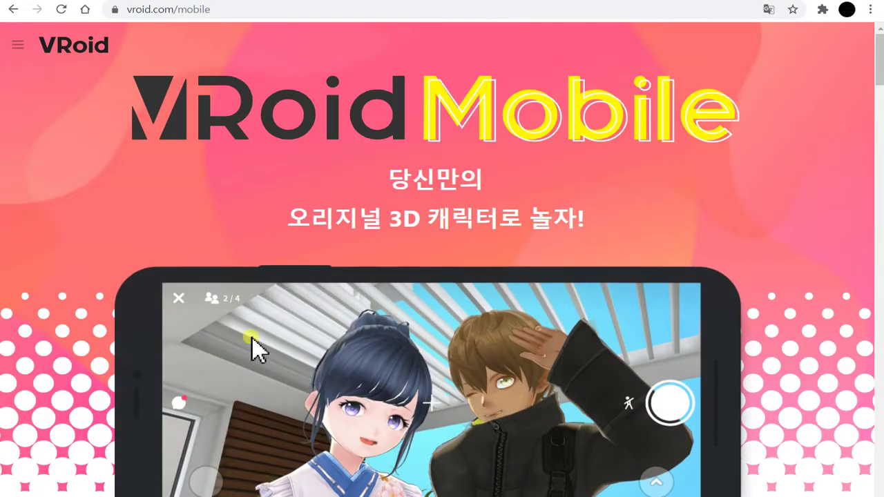
scroll(253, 349, down, 2)
scroll(253, 349, down, 1)
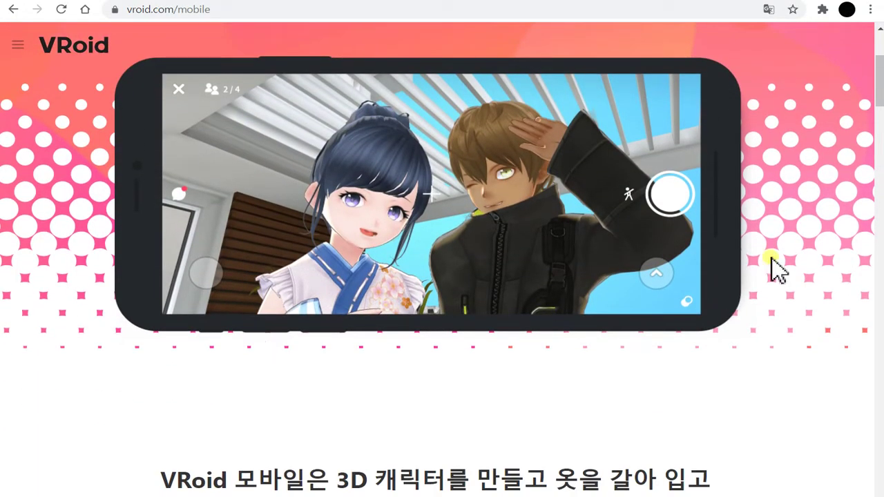
scroll(371, 381, down, 1)
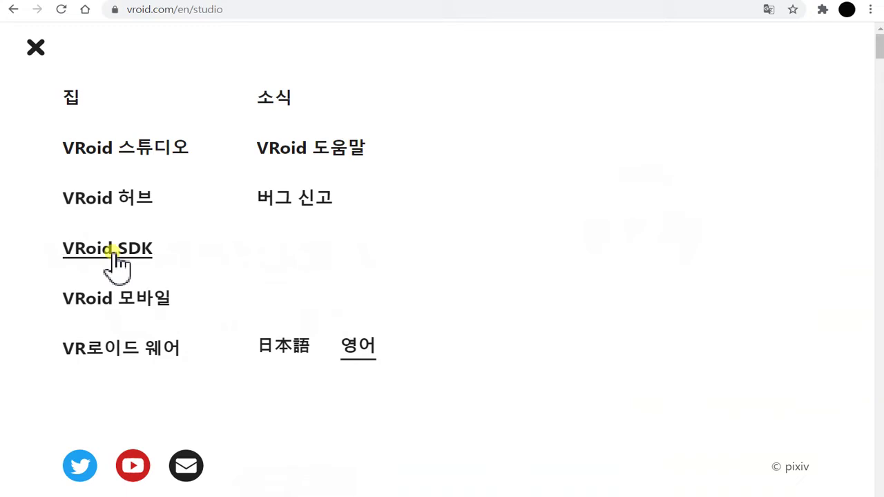
Step: Open the VRoid SDK developer page and read what the SDK offers
click(113, 251)
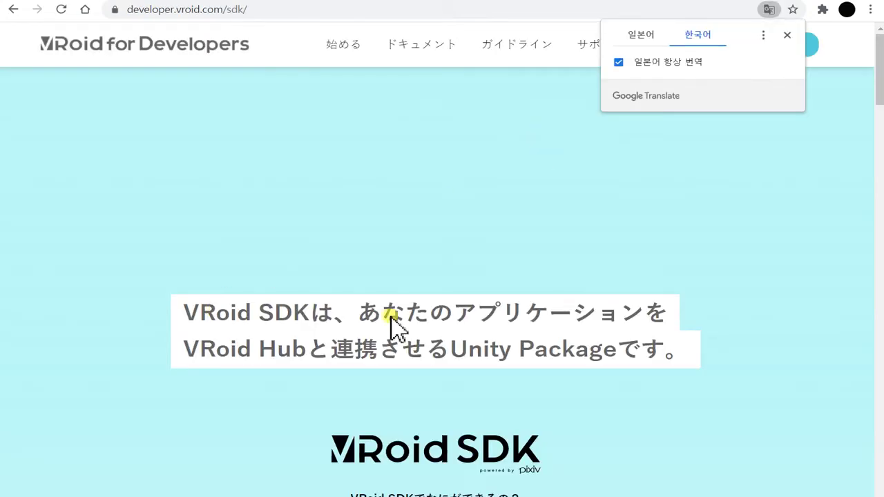
click(786, 35)
scroll(496, 278, down, 5)
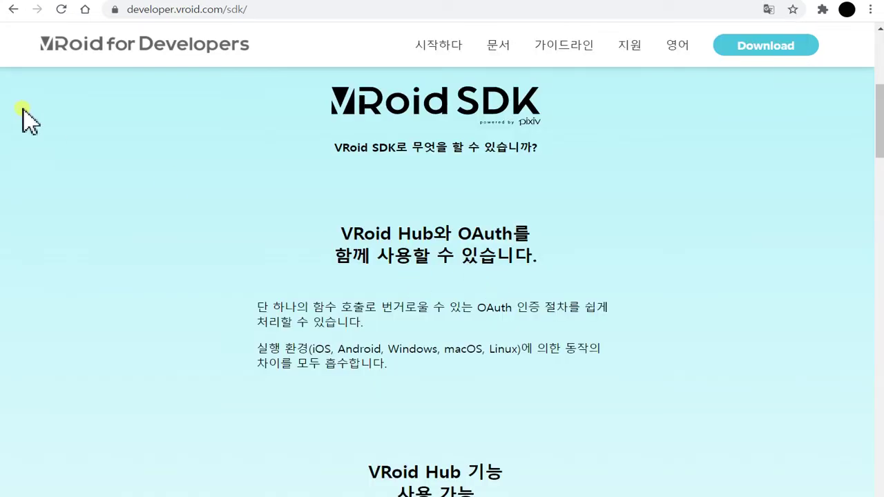
Step: Return to the VRoid Studio page, open VRoid WEAR and look through its avatar clothing collaborations
click(11, 11)
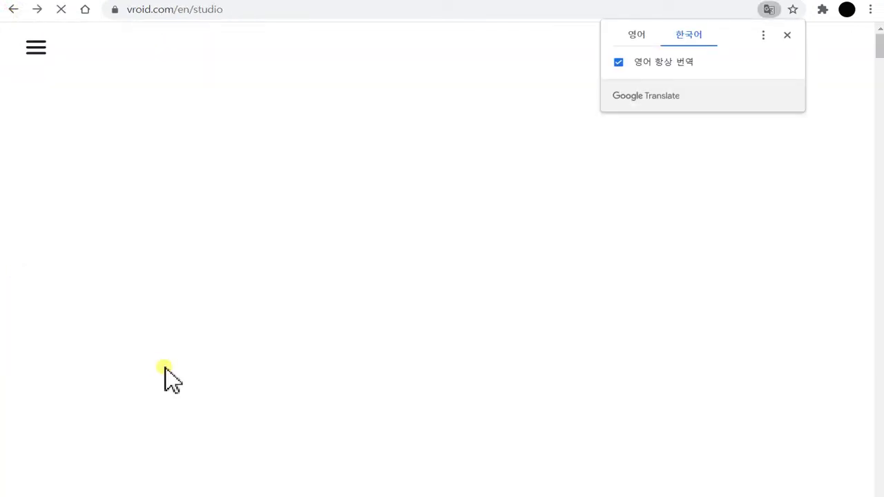
click(787, 35)
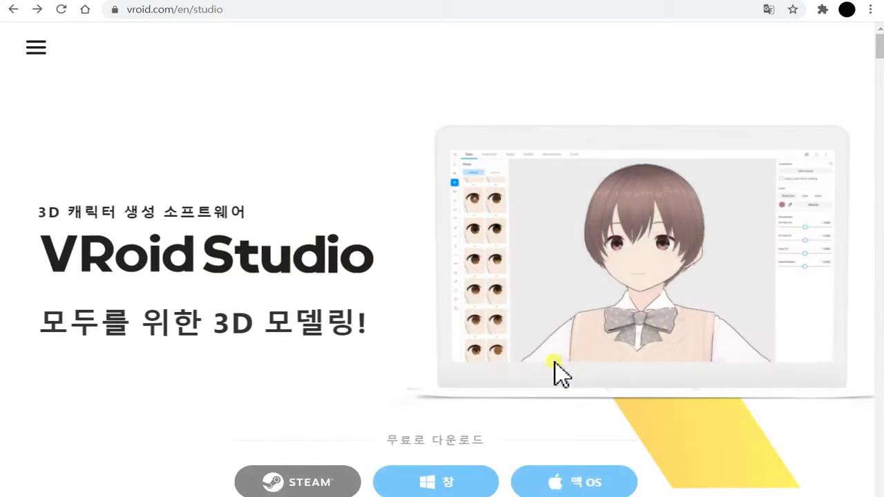
click(38, 48)
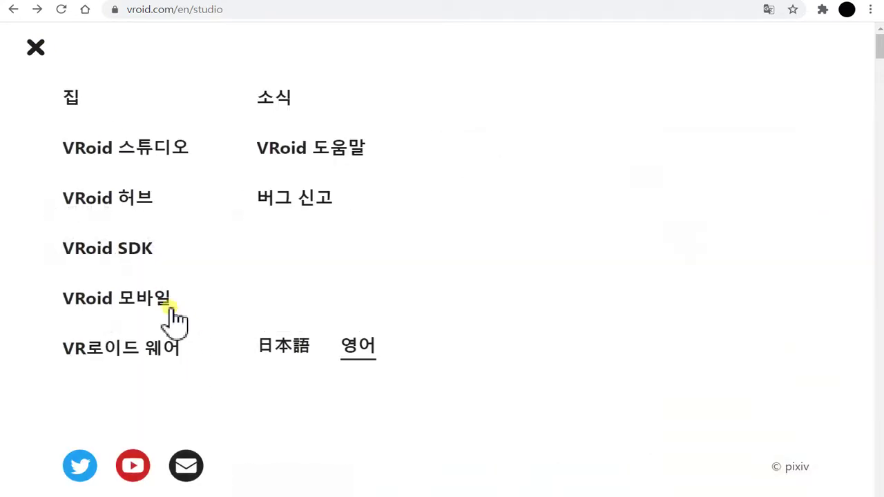
click(141, 354)
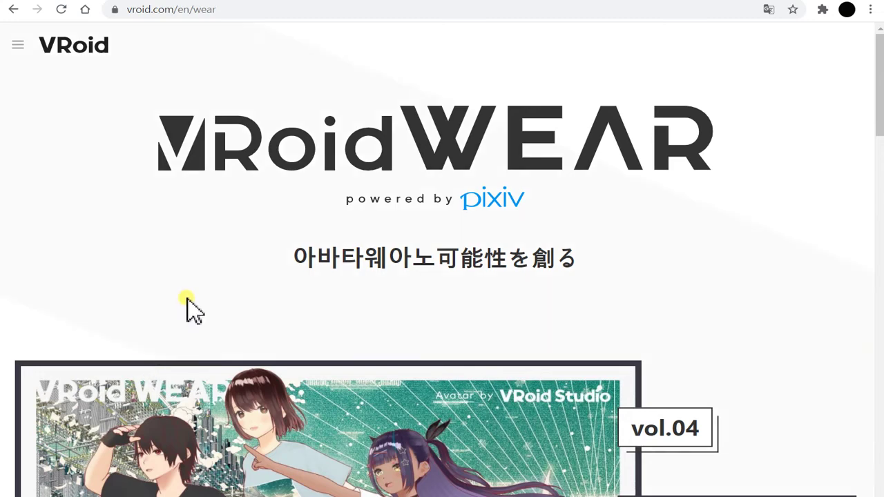
scroll(193, 307, down, 1)
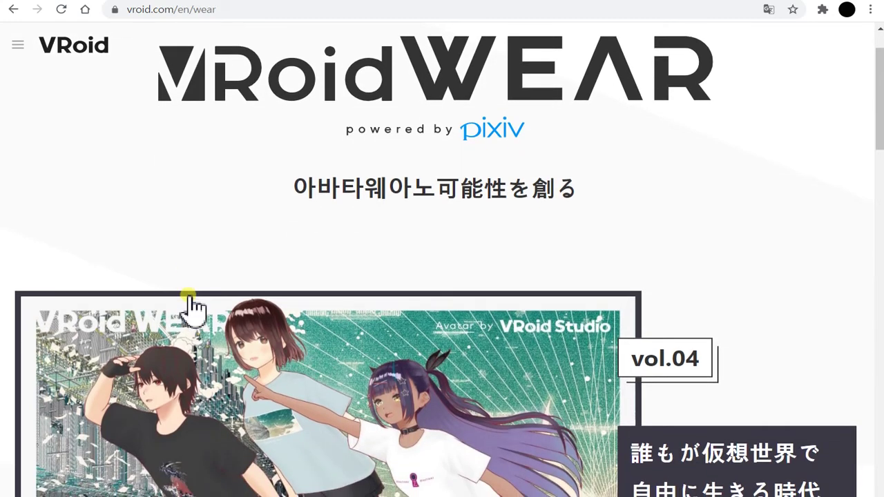
scroll(223, 283, down, 3)
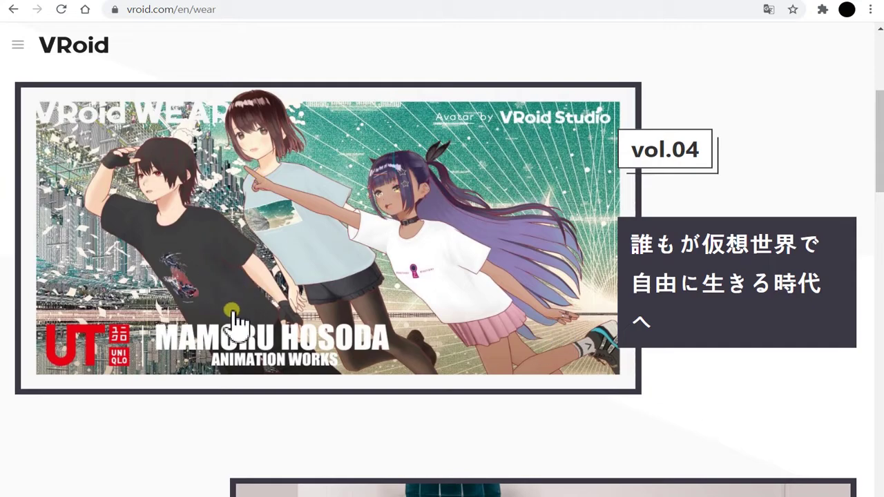
scroll(205, 366, down, 1)
scroll(207, 378, down, 5)
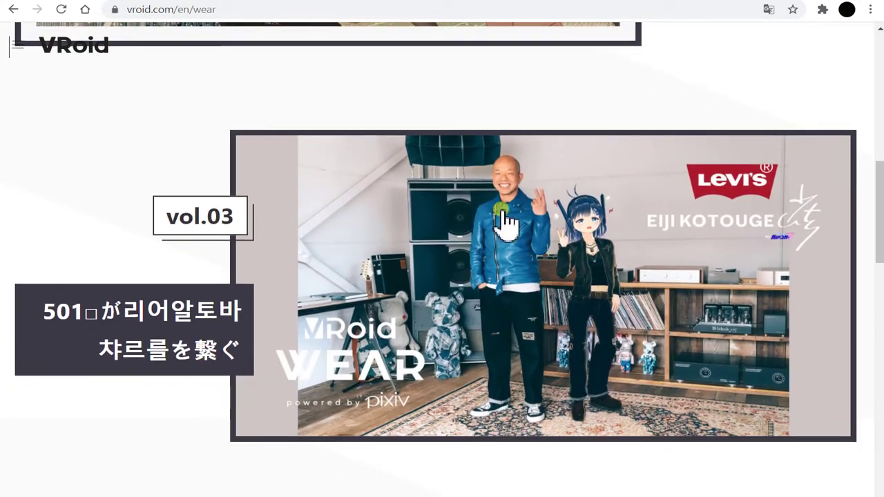
scroll(172, 395, down, 5)
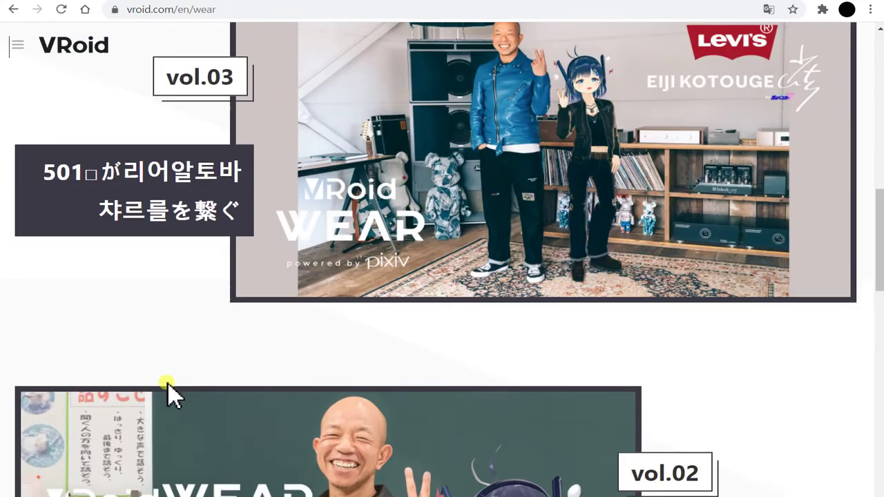
Step: Browse the clothing and accessories of the 2021-2022 collection on the chloma.com store
scroll(171, 396, down, 3)
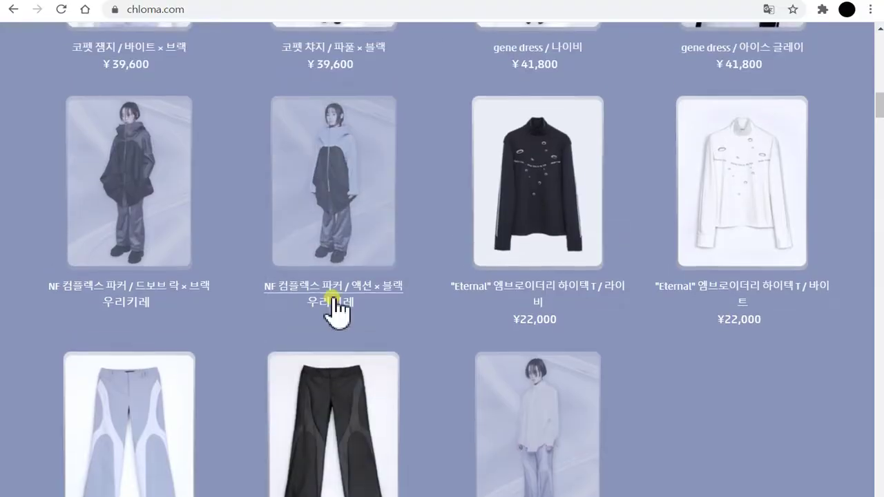
scroll(336, 306, up, 3)
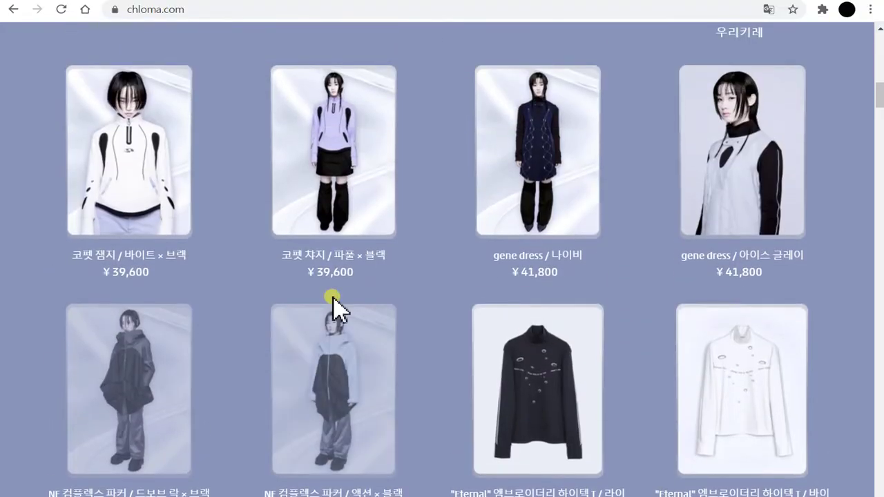
scroll(333, 297, up, 4)
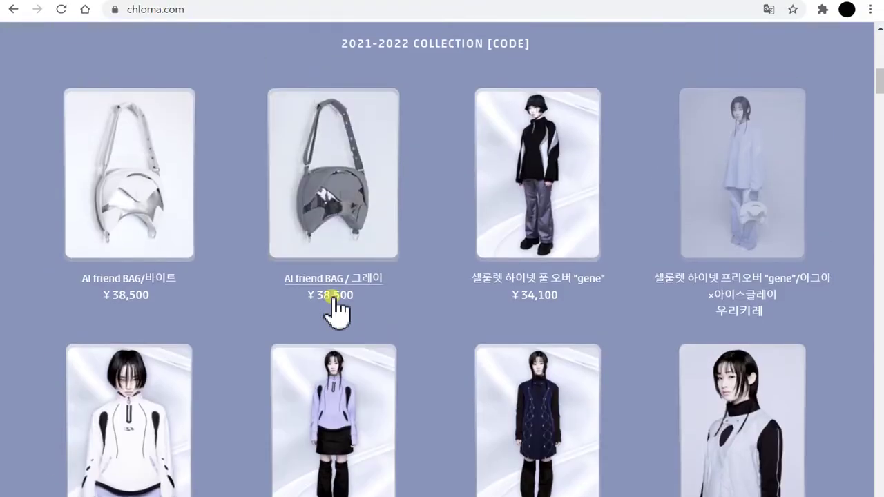
scroll(403, 359, down, 3)
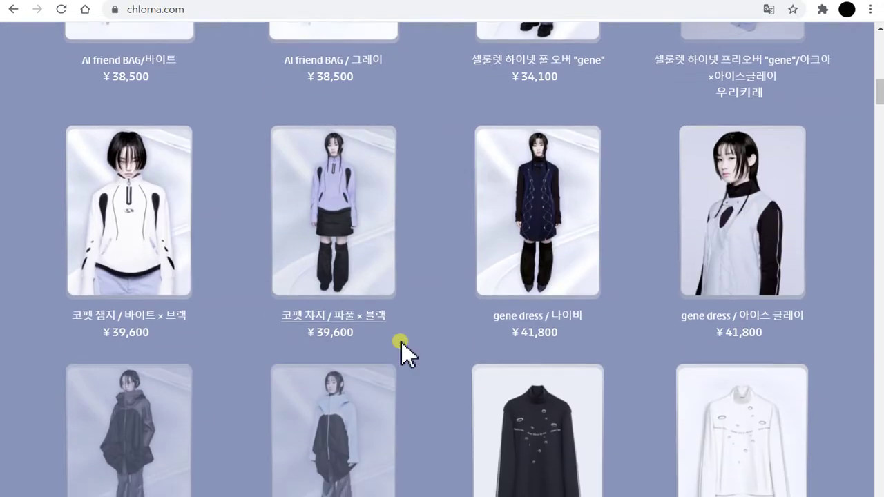
scroll(408, 354, down, 2)
scroll(404, 356, down, 9)
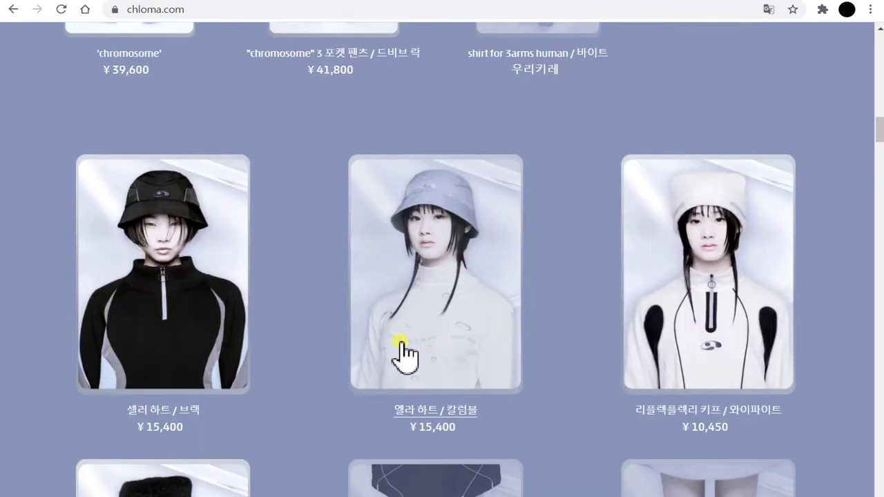
scroll(405, 355, down, 4)
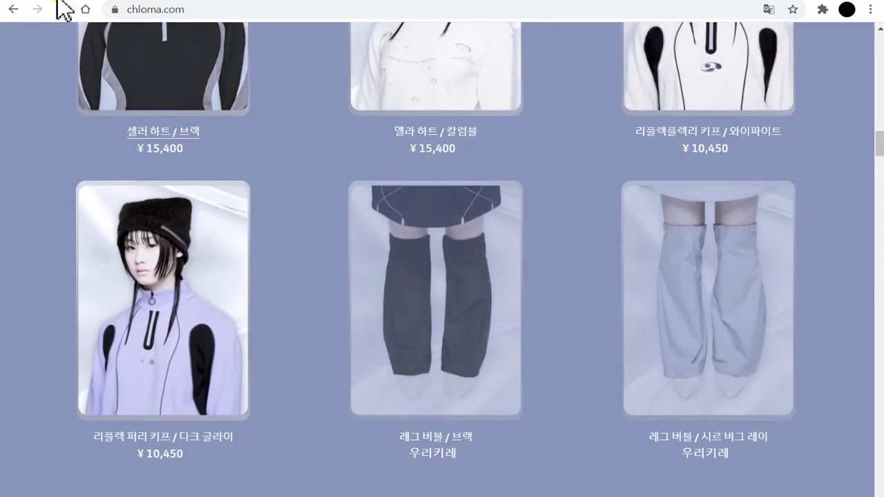
Step: Go back from the chloma store through the VRoid WEAR x chloma collaboration page to the VRoid WEAR main page
click(13, 9)
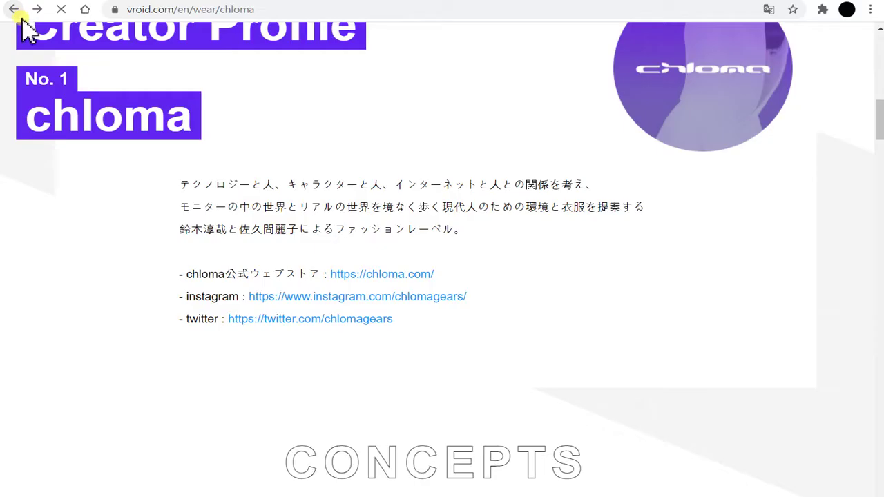
scroll(284, 386, up, 11)
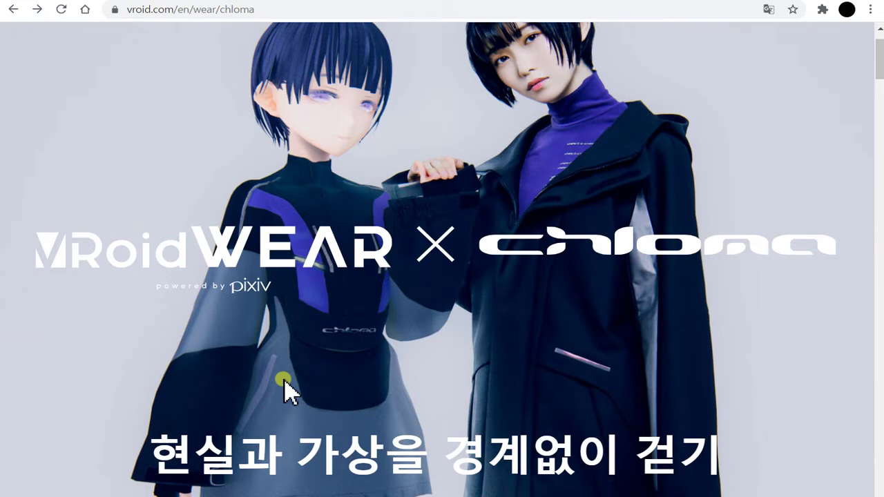
scroll(285, 381, up, 1)
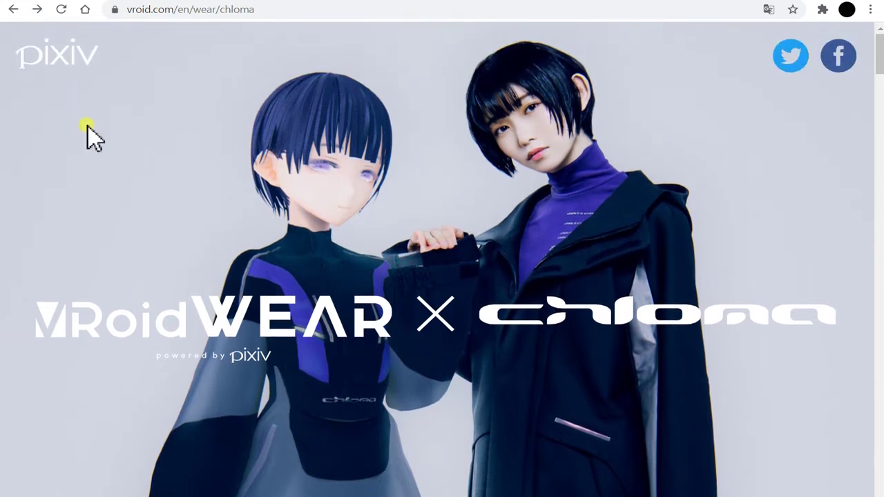
click(14, 10)
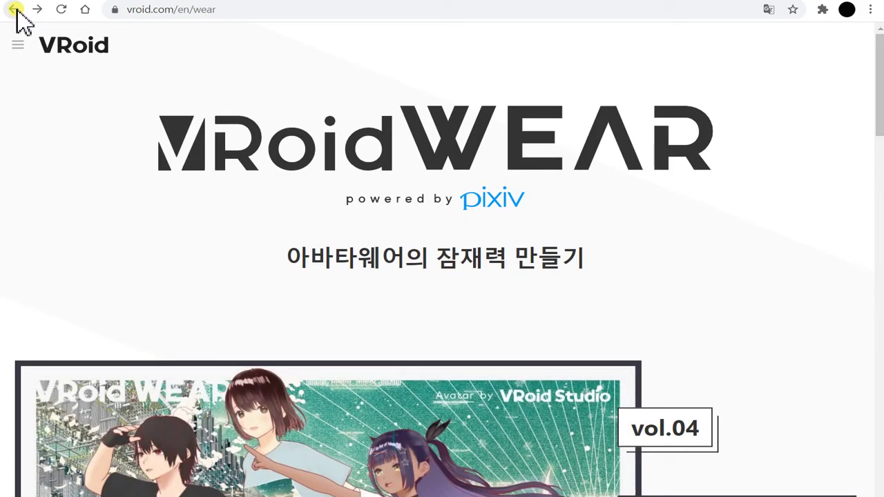
Step: Open the BOOTH creator market and look through its recommended items and the 3D models category
click(386, 359)
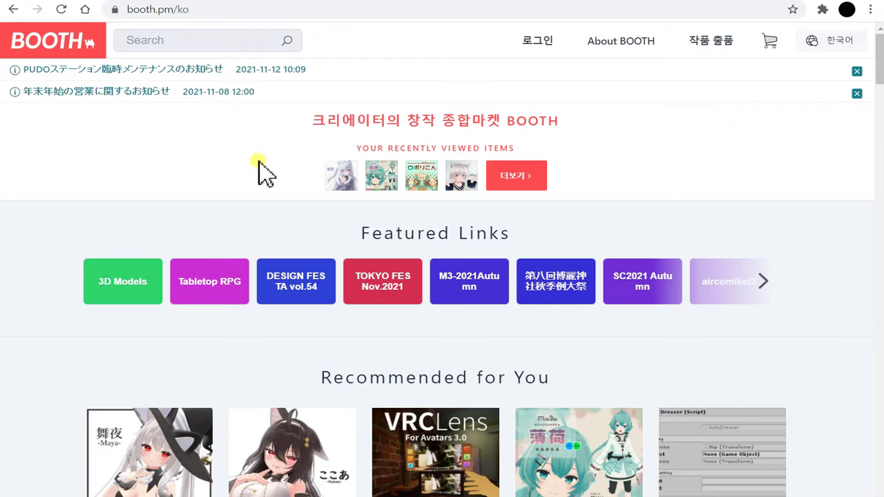
scroll(238, 203, down, 5)
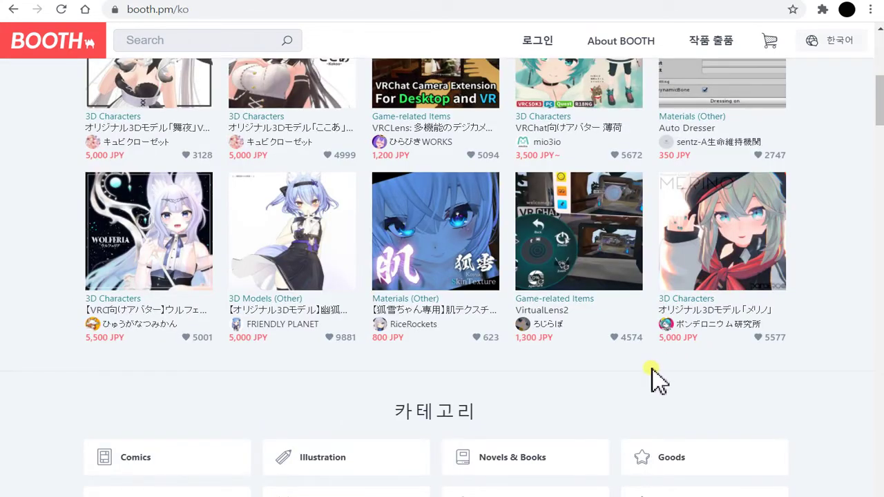
scroll(653, 379, up, 1)
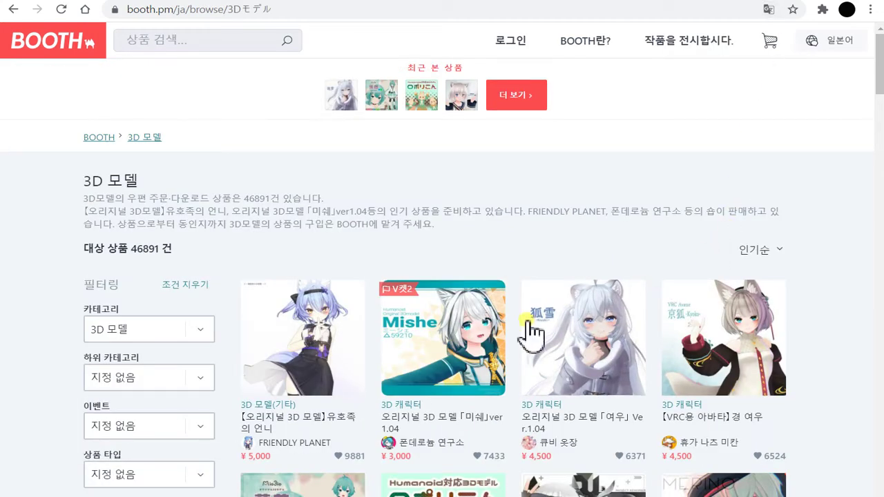
scroll(531, 332, down, 2)
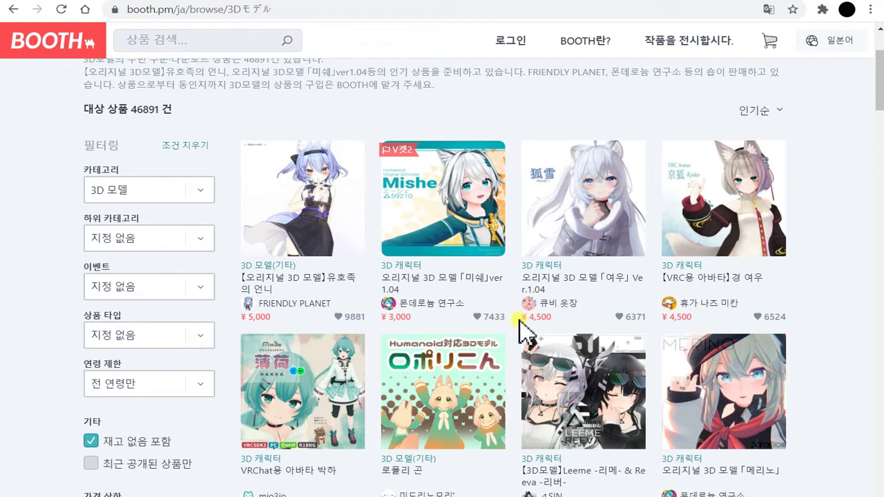
Step: Open the product page of the original 3D model 狐雪 Ver.1.04 and view its front-and-back and facial expression images
click(579, 211)
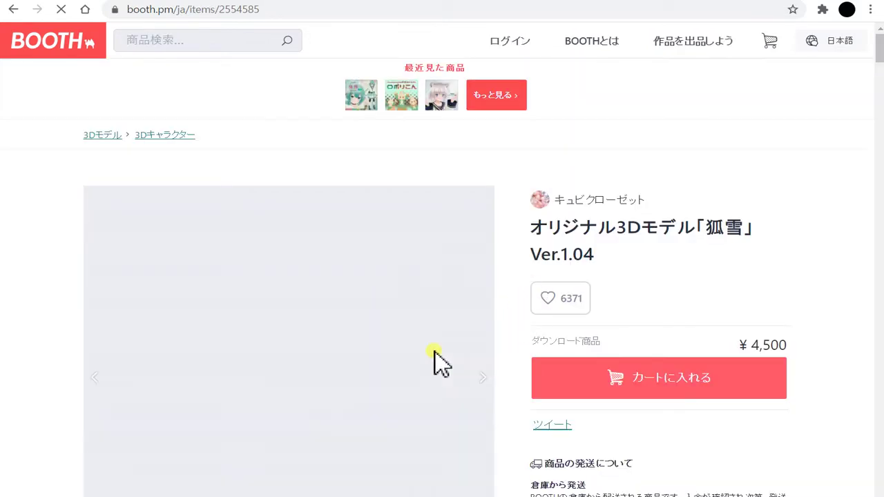
scroll(434, 362, down, 1)
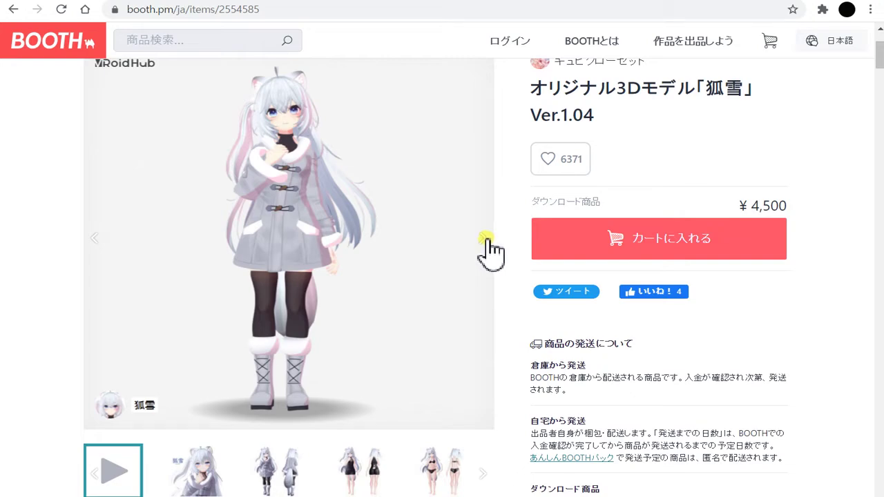
click(284, 467)
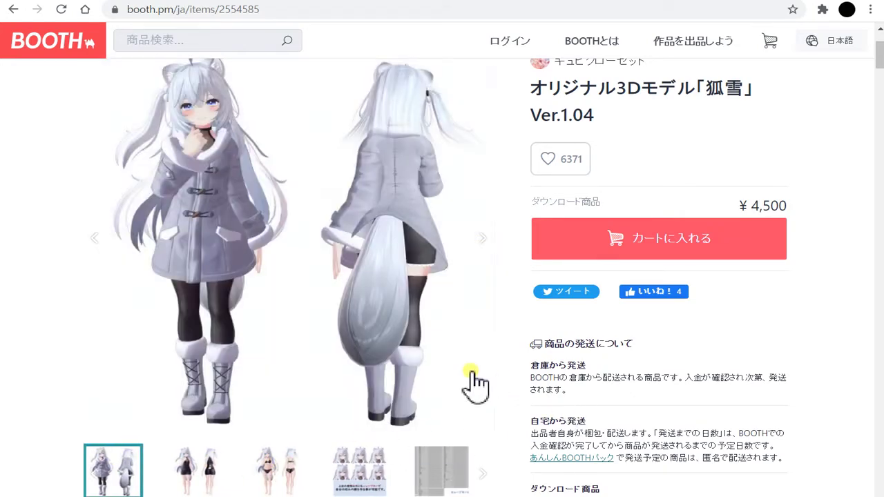
click(365, 464)
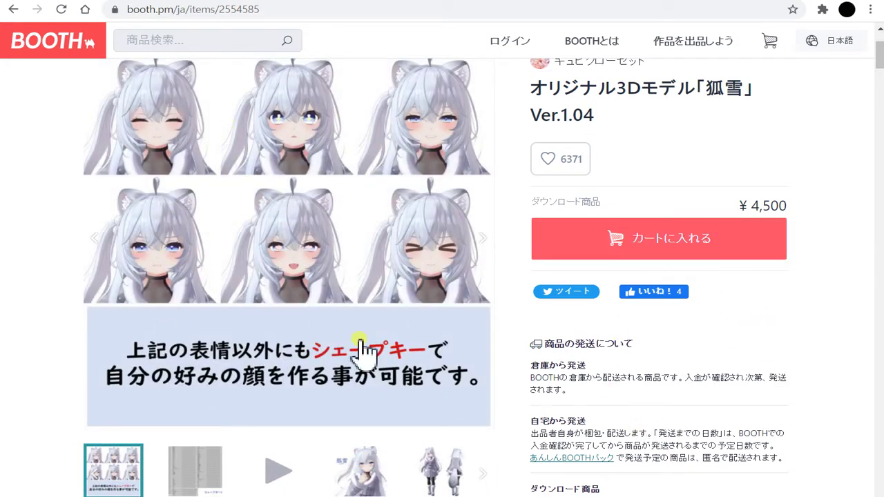
Step: Return to the BOOTH 3D models category and look further down the list of avatars for sale
click(192, 0)
scroll(842, 374, down, 1)
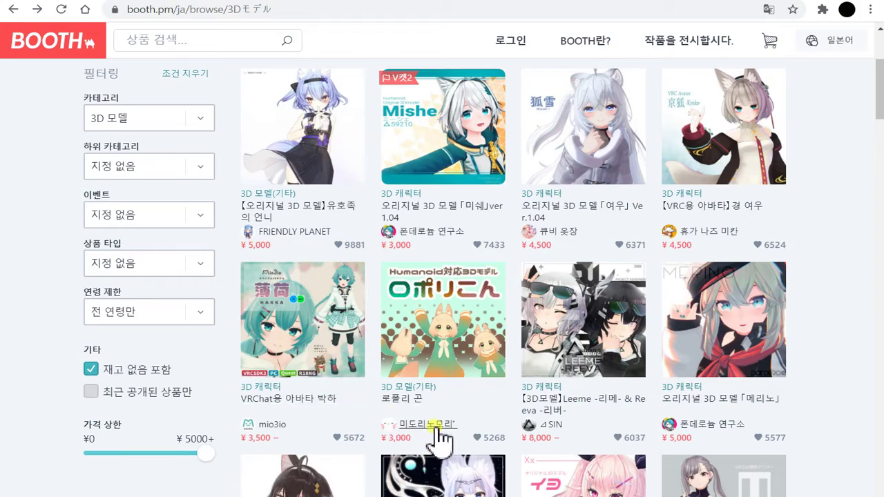
scroll(492, 444, down, 1)
scroll(492, 445, down, 14)
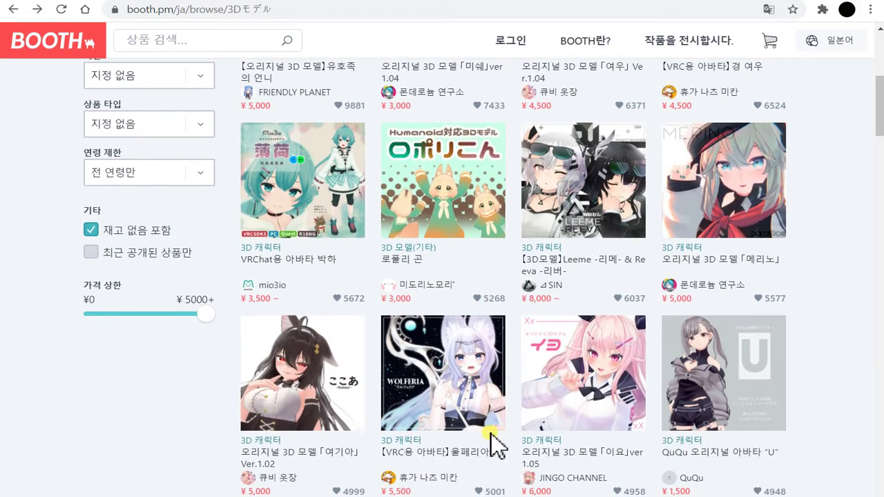
scroll(442, 435, down, 4)
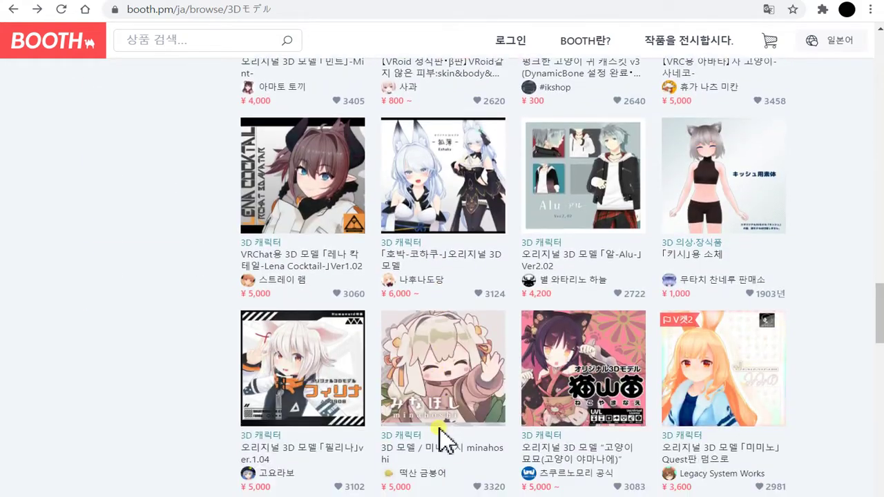
scroll(434, 382, down, 1)
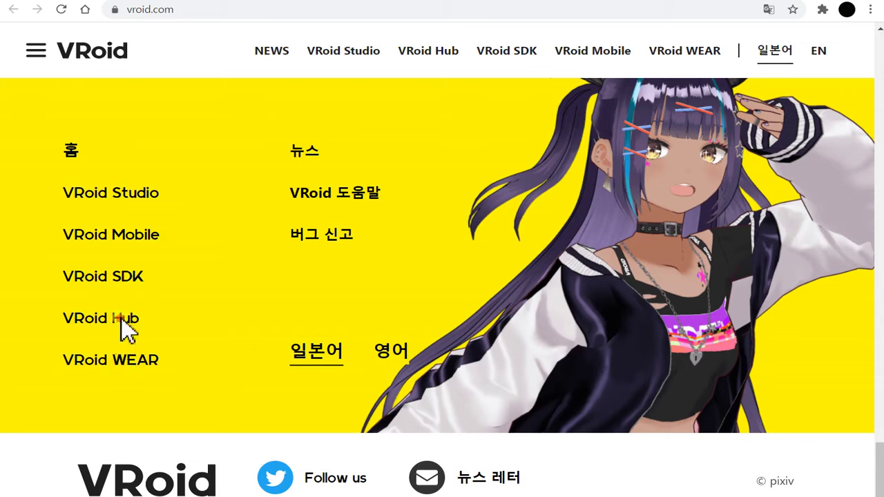
Step: Open VRoid Hub from the VRoid site, dismiss the translation pop-up and browse the #VRoidStudio collection and highlighted characters
click(122, 322)
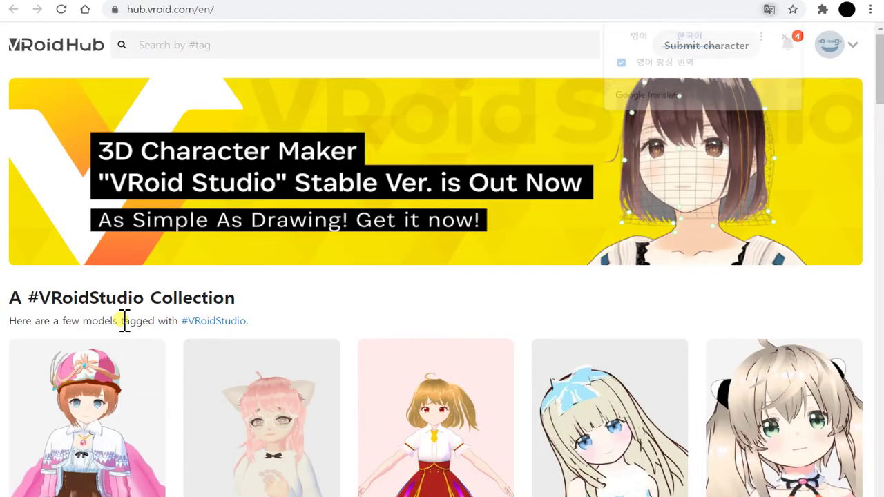
click(787, 35)
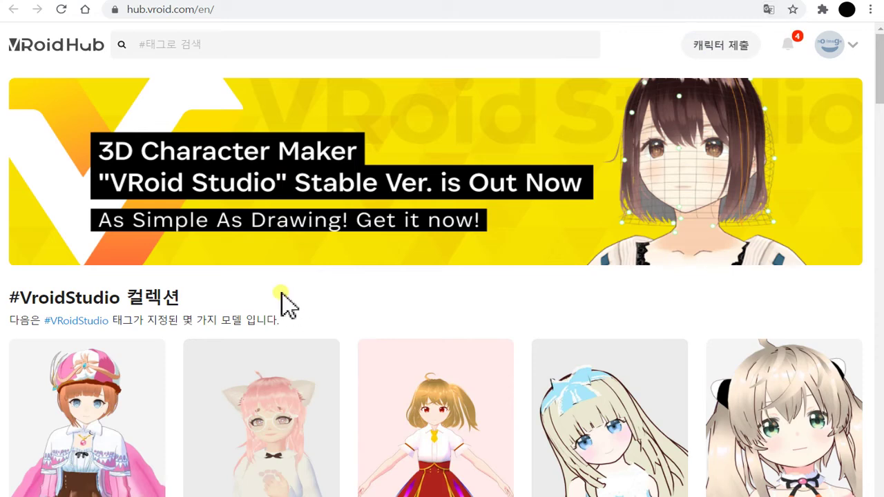
scroll(290, 330, down, 1)
scroll(290, 331, down, 3)
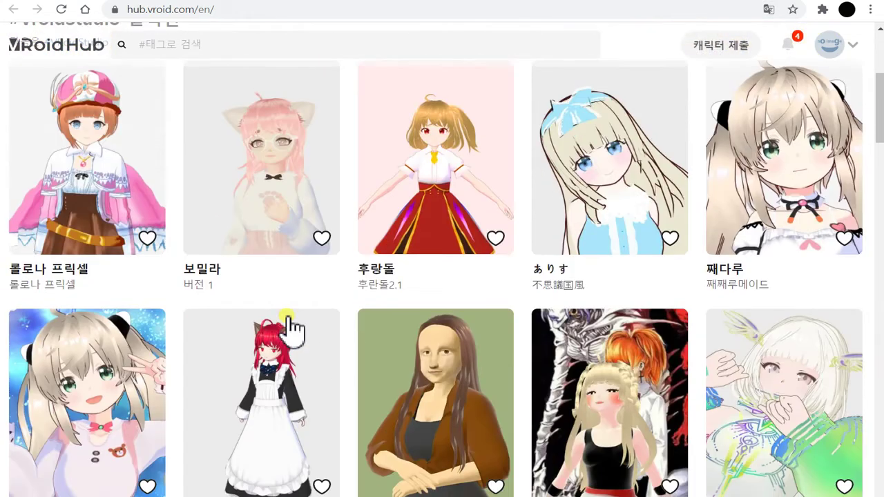
scroll(289, 319, down, 3)
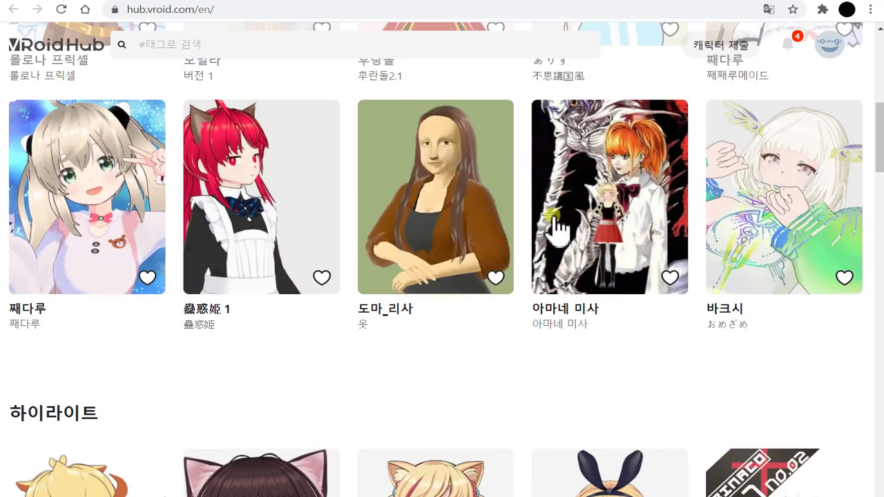
scroll(319, 391, down, 4)
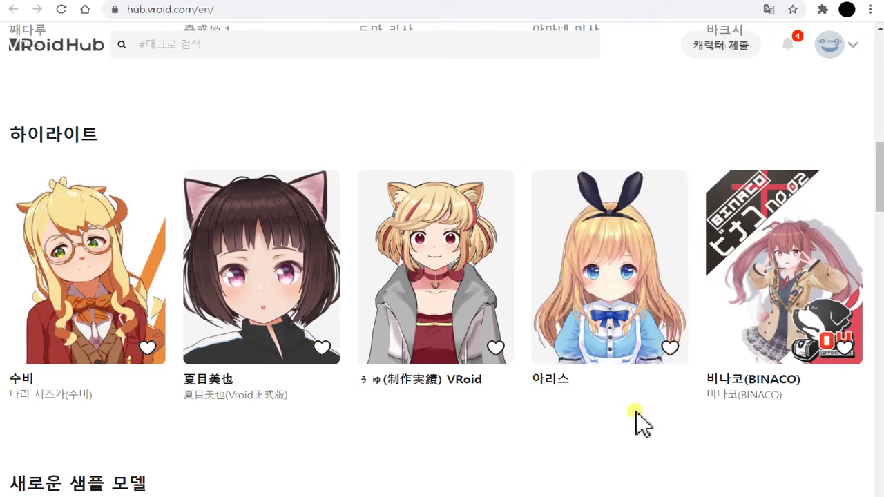
Step: Open the highlighted character 아리스, check its second model variant and return to the one with the black rabbit ears
click(591, 316)
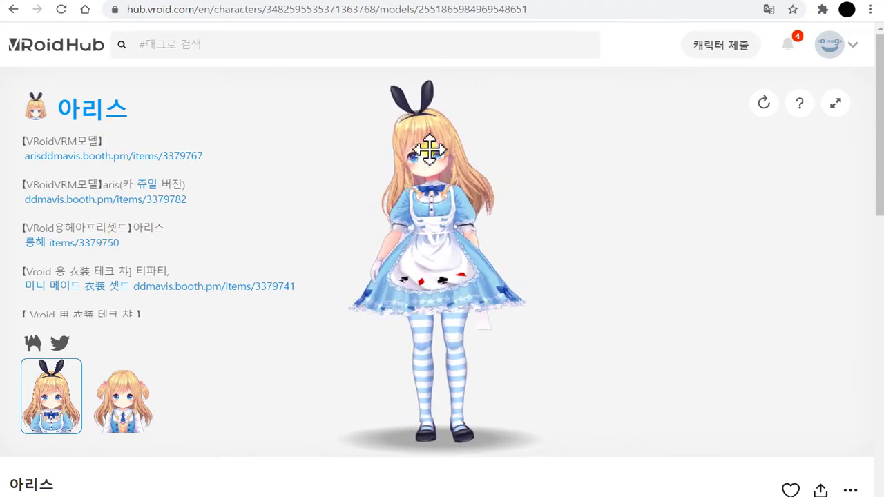
click(118, 415)
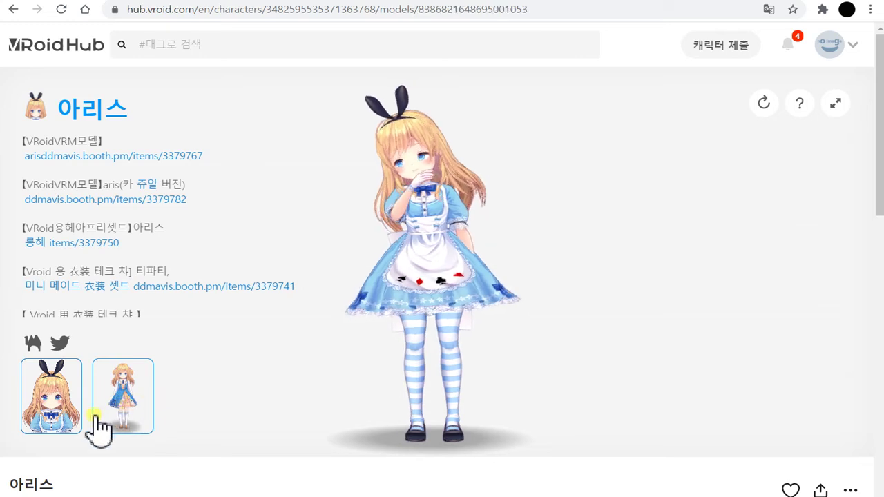
click(67, 425)
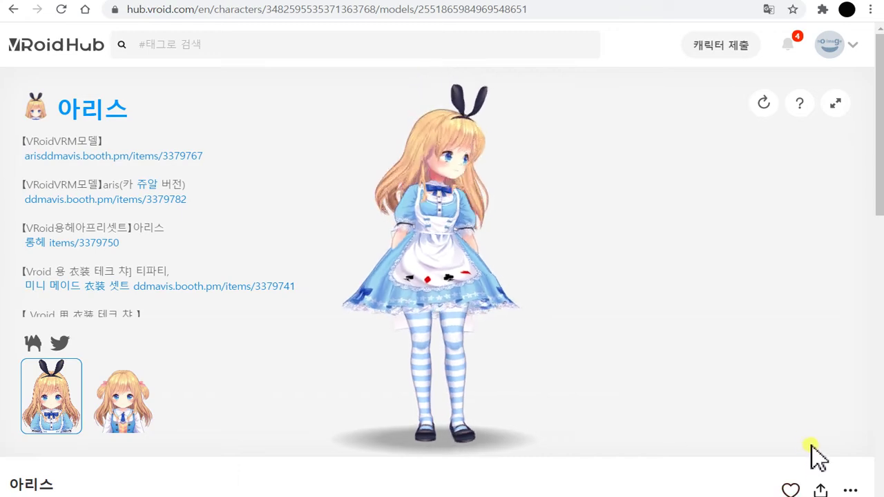
Step: Like the 아리스 model and open its additional options
click(791, 490)
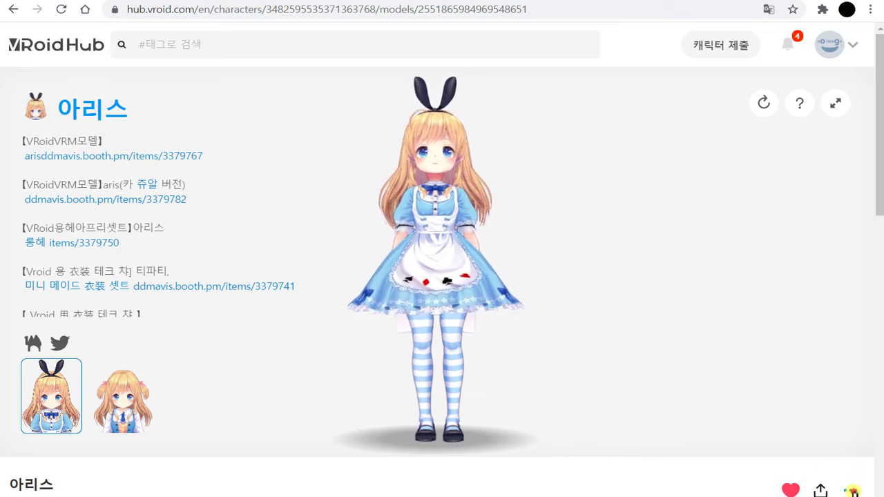
click(854, 491)
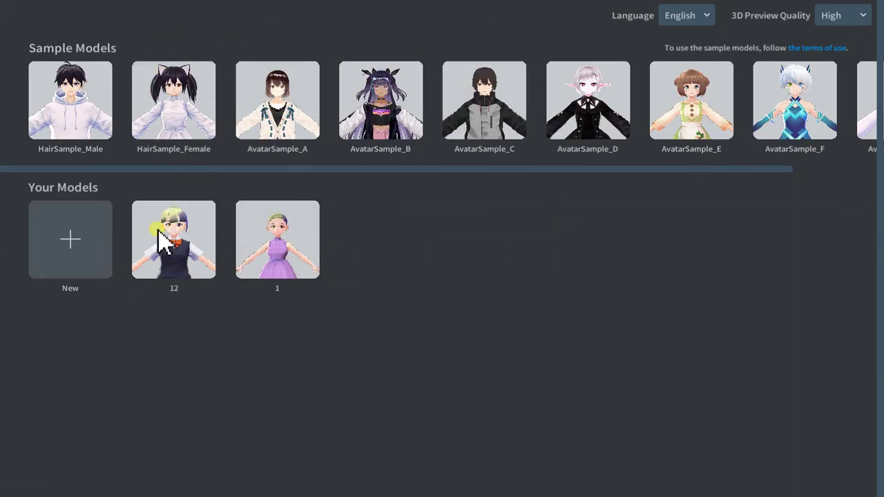
Step: Switch to VRoid Studio and create a new model of the female type
click(72, 241)
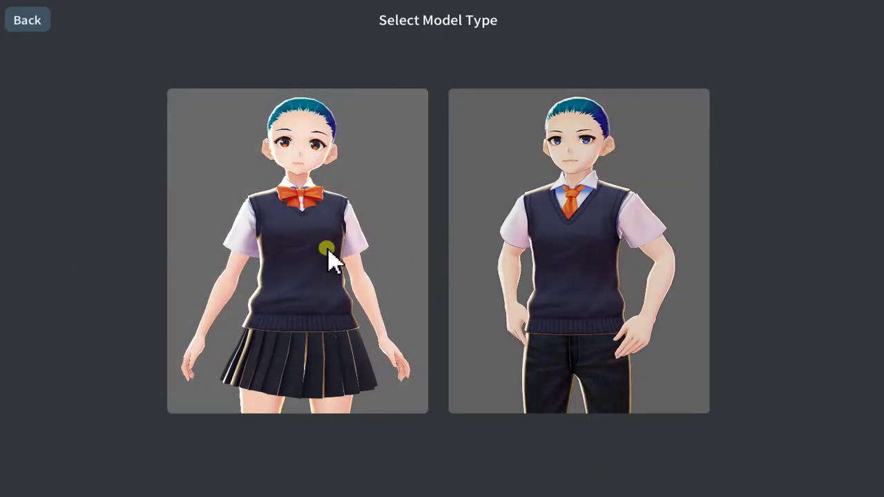
click(306, 292)
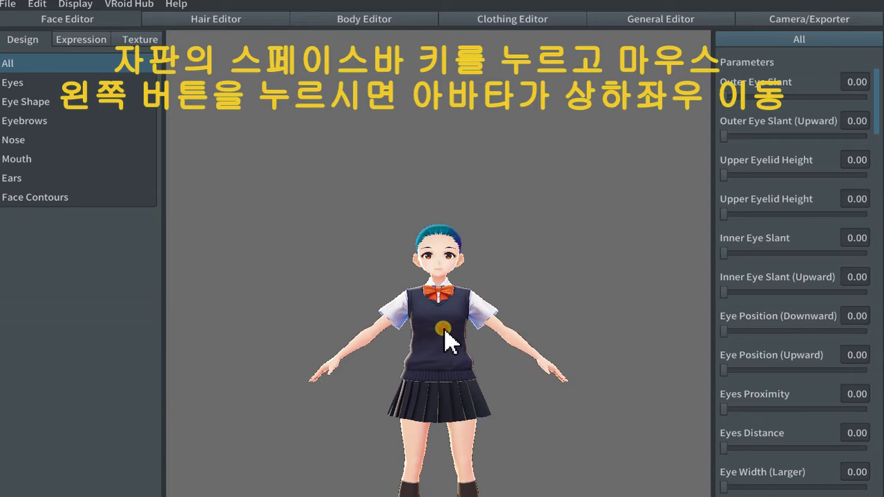
Step: Examine the new avatar by moving and rotating it in the preview and zooming between its face and full body
drag(444, 332, 398, 169)
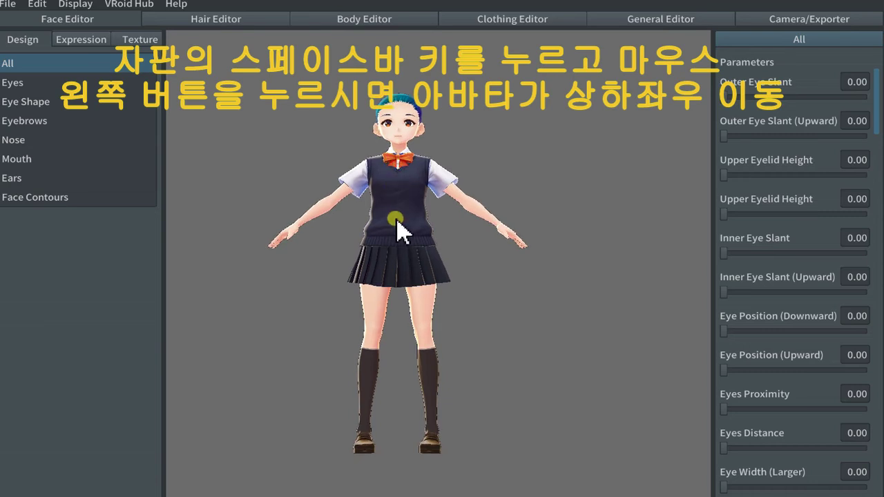
drag(398, 222, 423, 241)
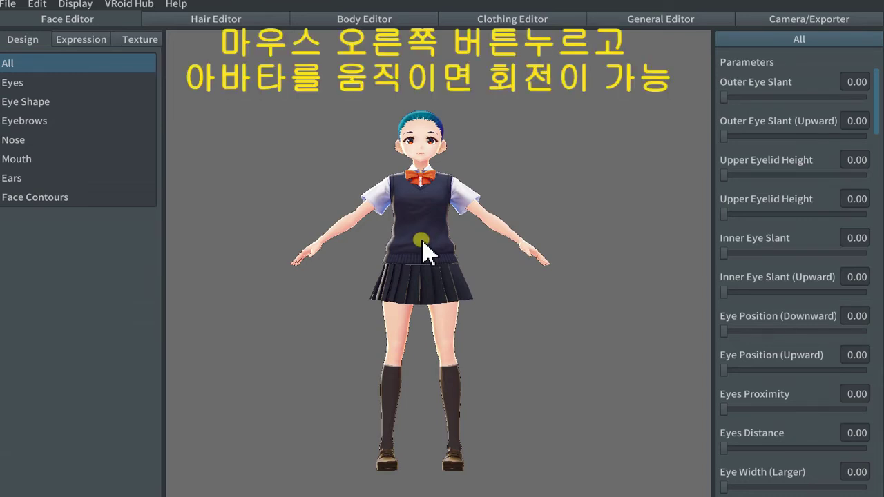
right_drag(423, 243, 438, 292)
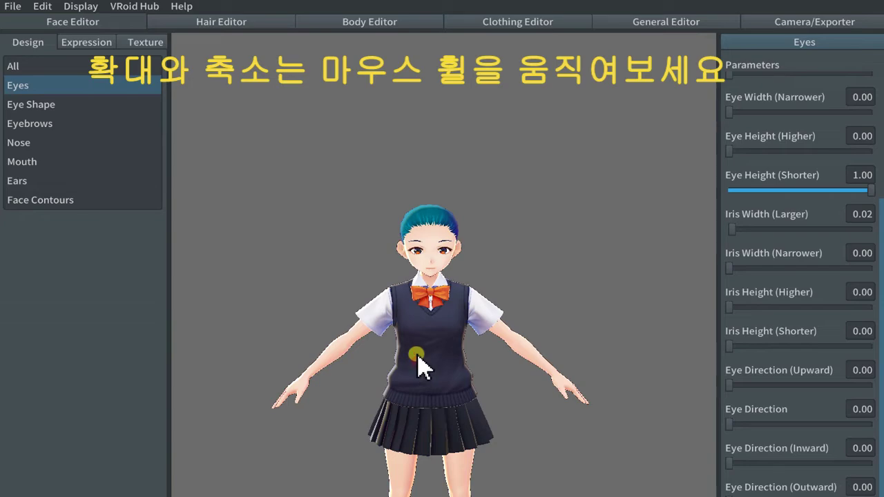
scroll(419, 359, up, 5)
scroll(419, 357, up, 8)
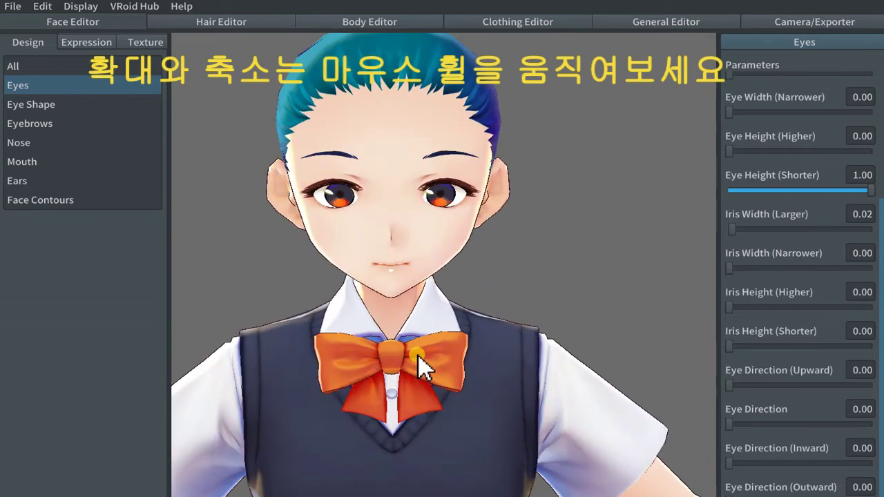
scroll(419, 357, down, 10)
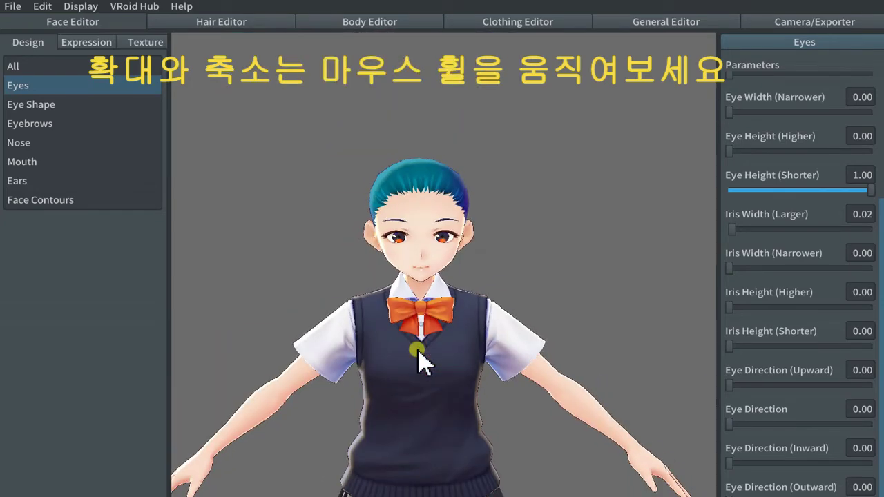
scroll(422, 360, down, 3)
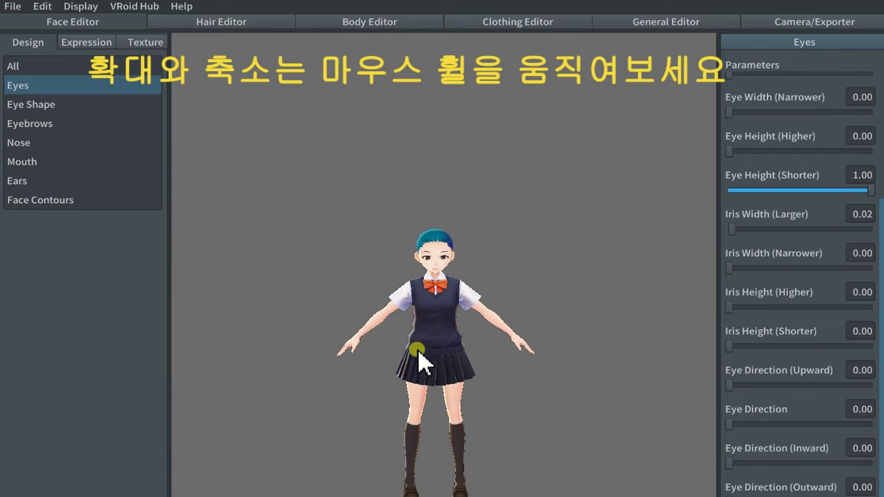
scroll(419, 357, up, 1)
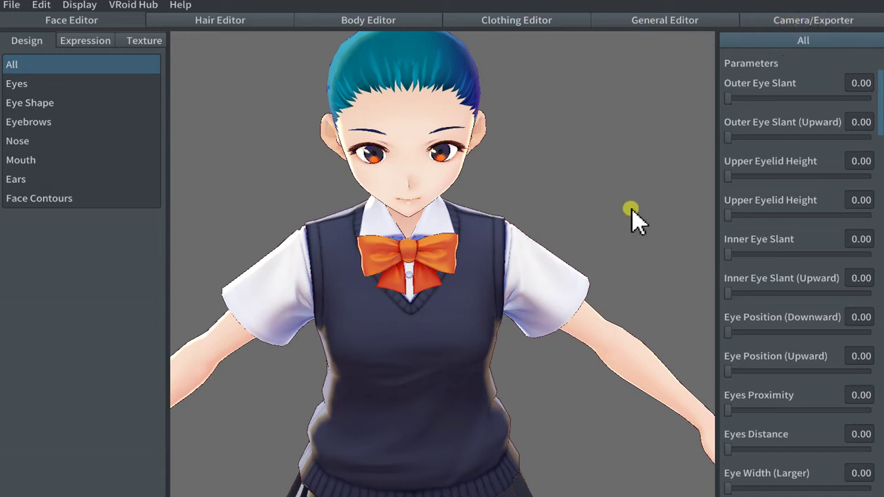
Step: Show the face's Eyes parameters and set Eye Position (Downward) to 0.01
right_drag(435, 305, 435, 297)
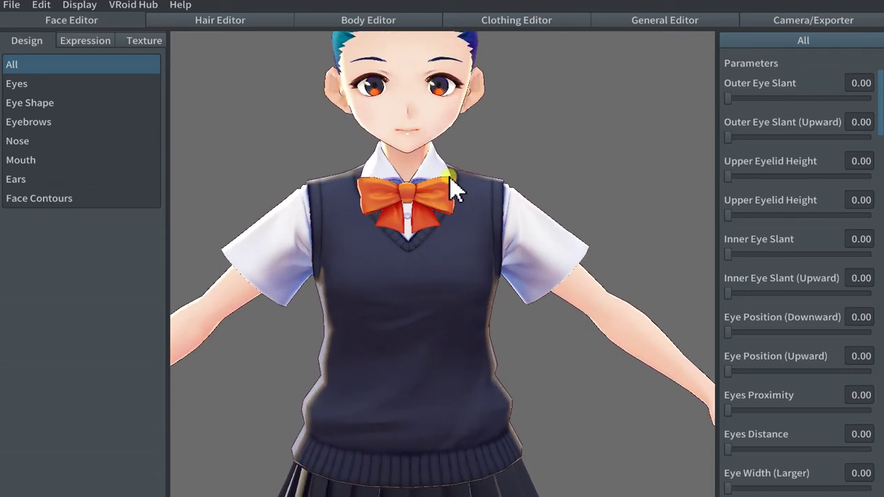
middle_drag(446, 178, 446, 230)
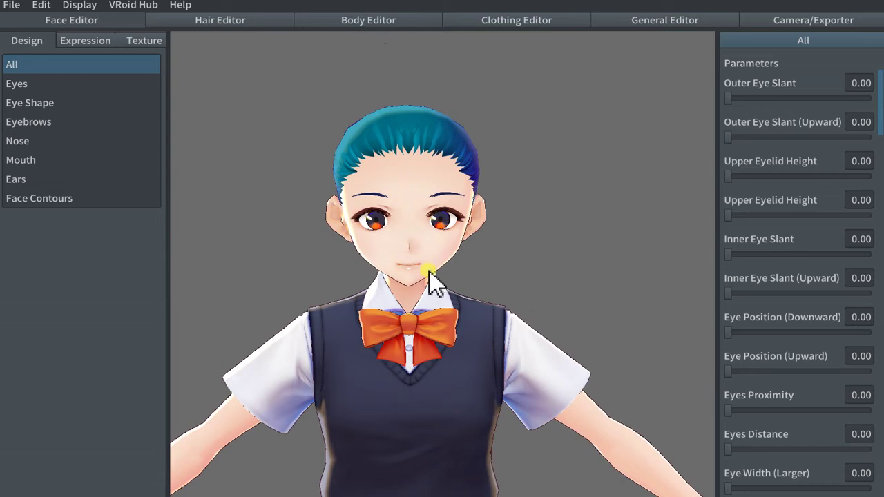
click(73, 84)
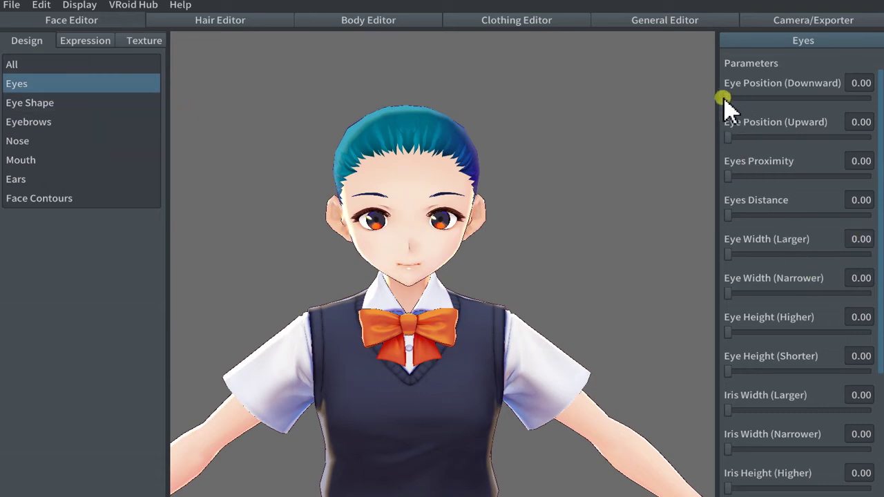
scroll(442, 363, up, 3)
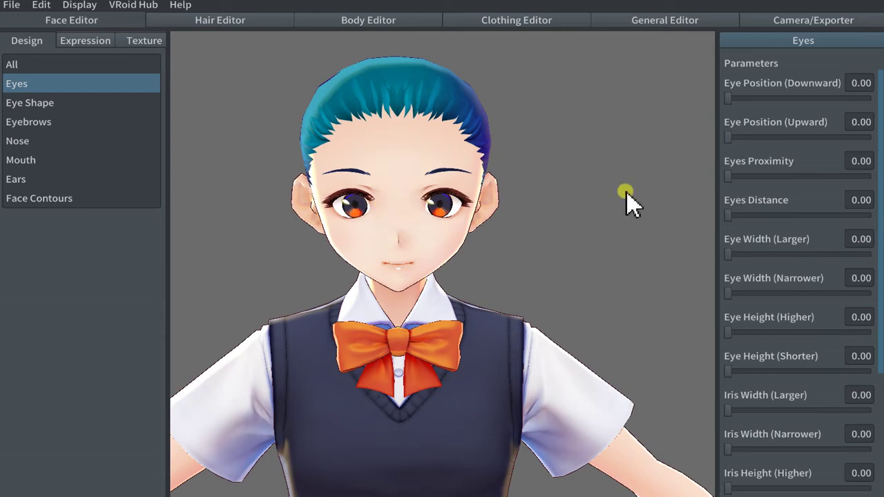
drag(726, 98, 675, 172)
Step: Try out the Eyes Distance, Eye Width (Narrower) and Eye Height (Higher) parameters and return them to 0.00
drag(733, 217, 883, 220)
click(734, 217)
drag(736, 218, 647, 282)
mouse_move(728, 292)
mouse_down()
mouse_move(880, 293)
mouse_move(725, 302)
mouse_up()
drag(729, 333, 878, 343)
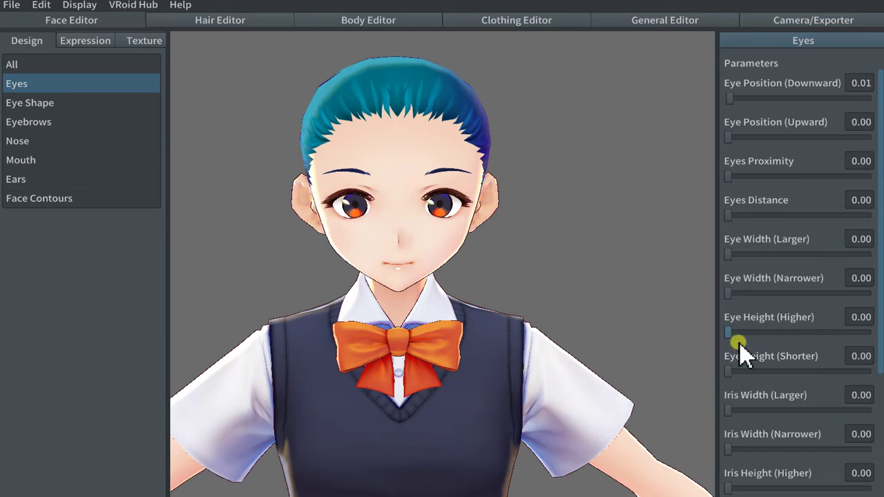
mouse_move(869, 333)
mouse_down()
mouse_move(619, 326)
mouse_move(871, 355)
mouse_move(674, 338)
mouse_up()
Step: Set Eye Height (Shorter) to 1.00 and Iris Width (Larger) to 0.02
drag(730, 372, 882, 391)
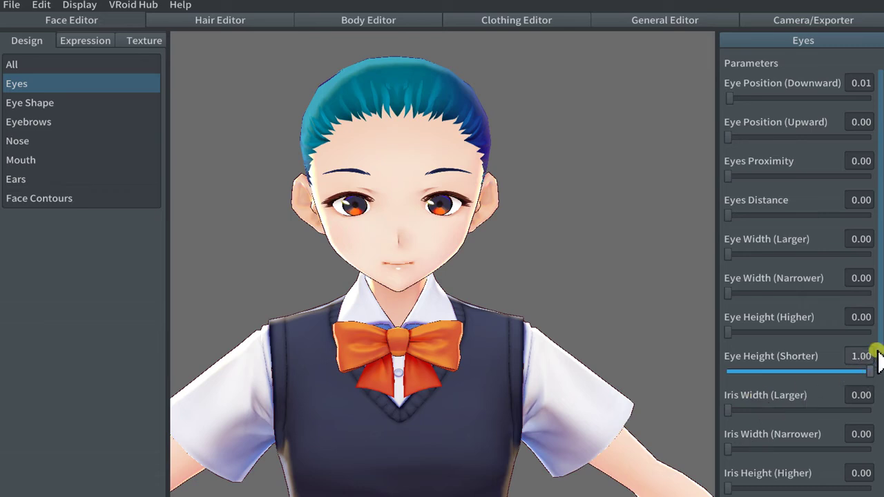
scroll(880, 345, down, 3)
mouse_move(880, 382)
mouse_down()
mouse_move(880, 422)
mouse_move(880, 361)
mouse_move(880, 373)
mouse_up()
drag(729, 291, 681, 400)
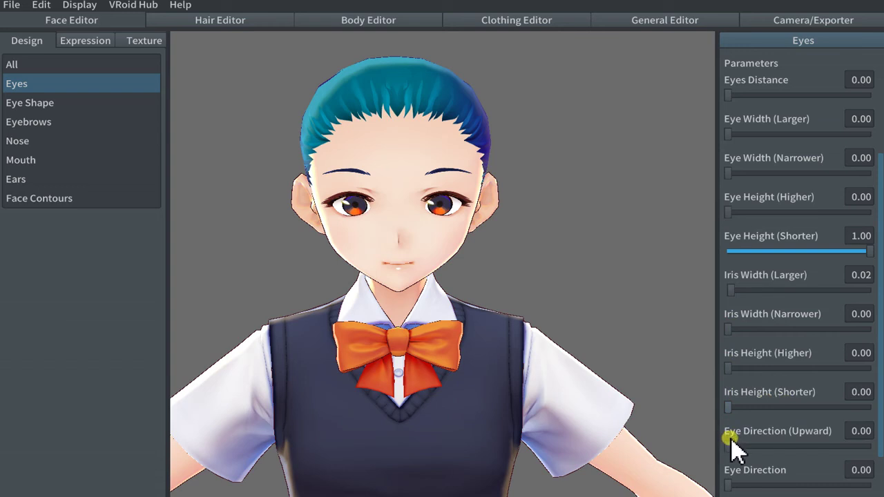
Step: Try out the eye direction parameters, raising Eye Direction (Outward) to 1.00 and resetting it to zero
drag(727, 446, 681, 446)
scroll(880, 451, down, 2)
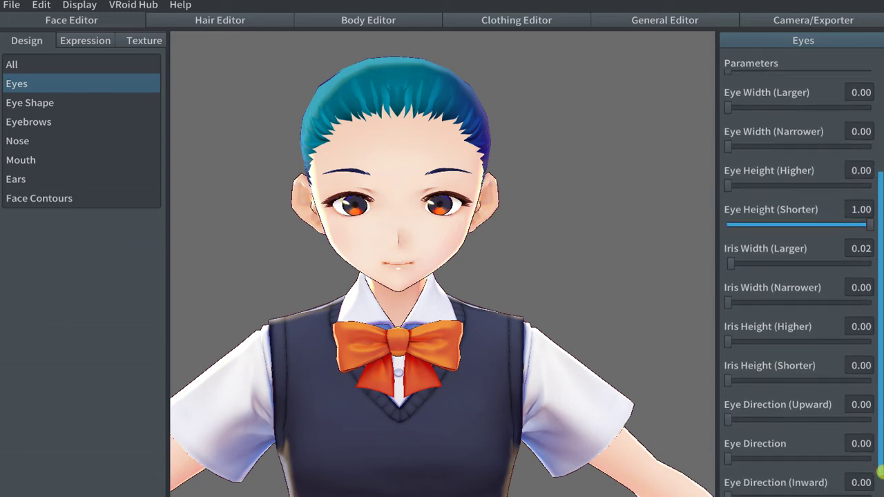
scroll(880, 451, up, 4)
scroll(876, 445, down, 2)
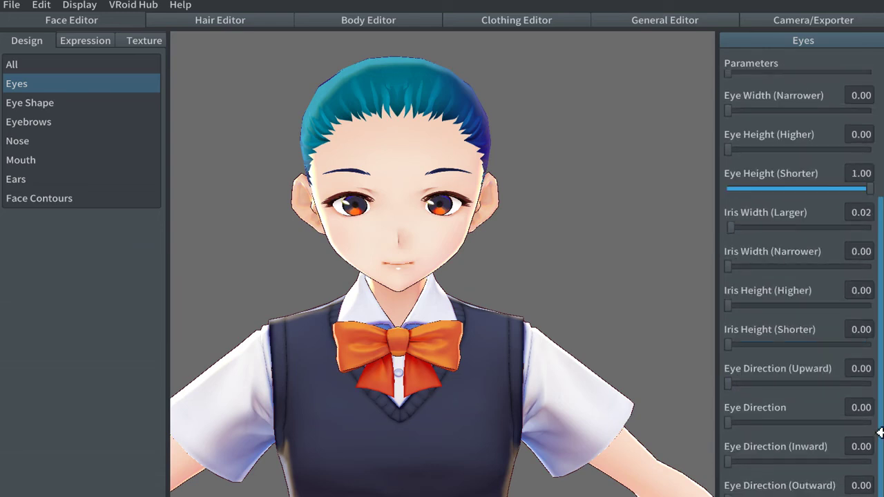
drag(729, 418, 871, 495)
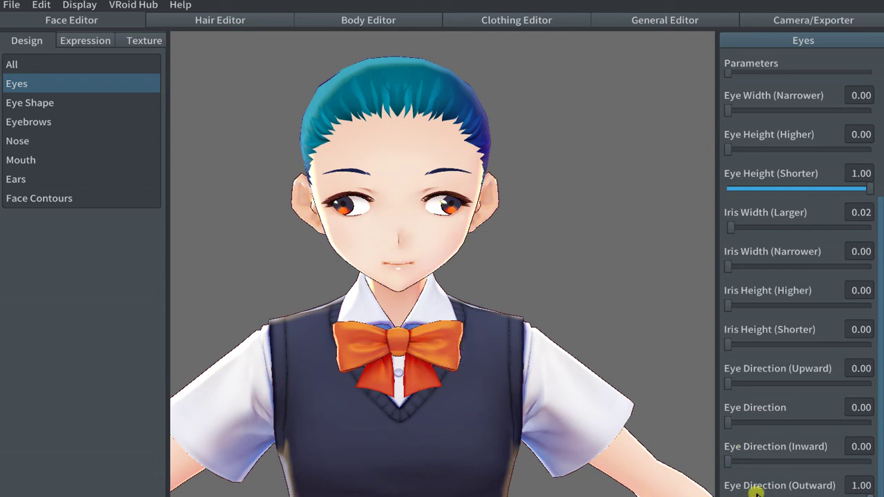
drag(859, 494, 728, 495)
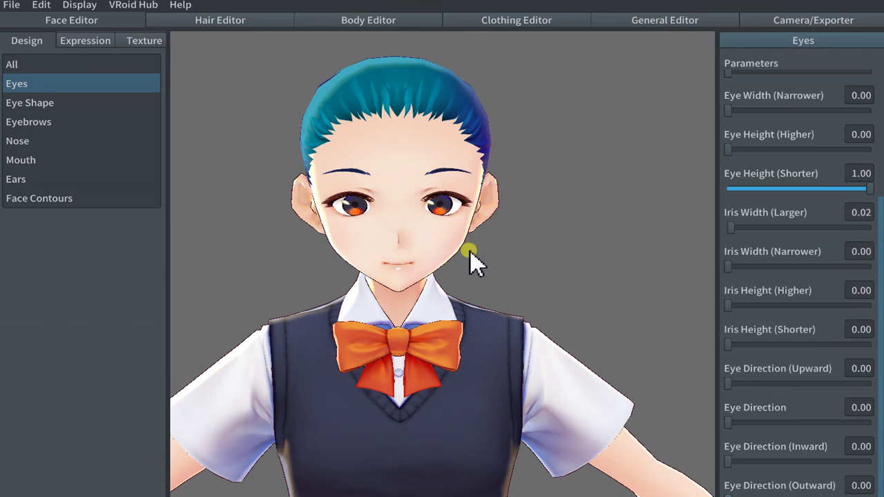
Step: Preview the FUN and SORROW facial expressions, and look at the mouth texture before returning to the face design parameters
click(96, 43)
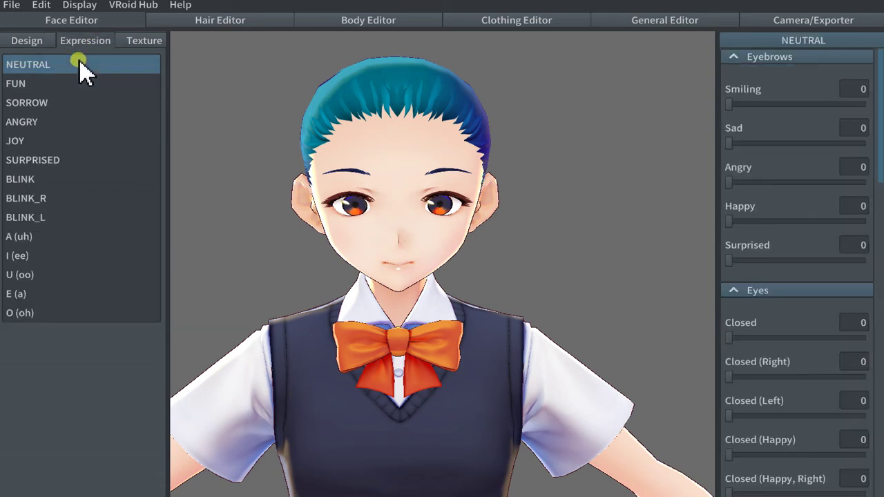
click(16, 83)
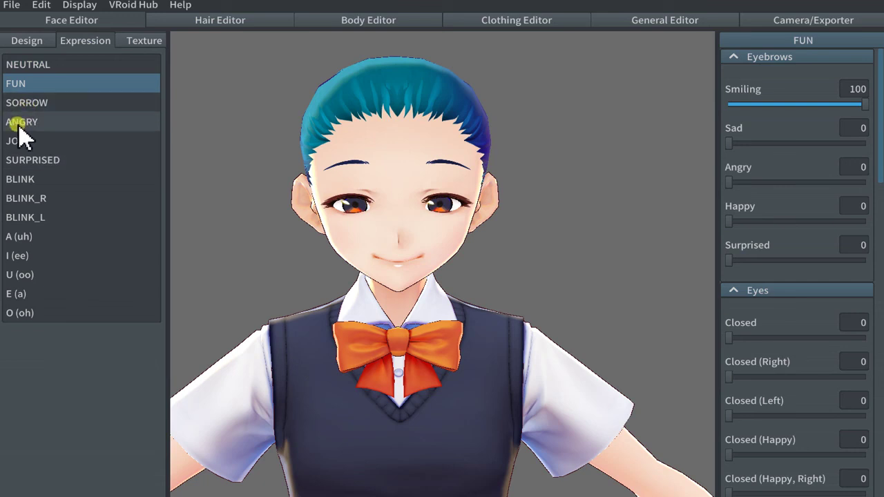
click(18, 104)
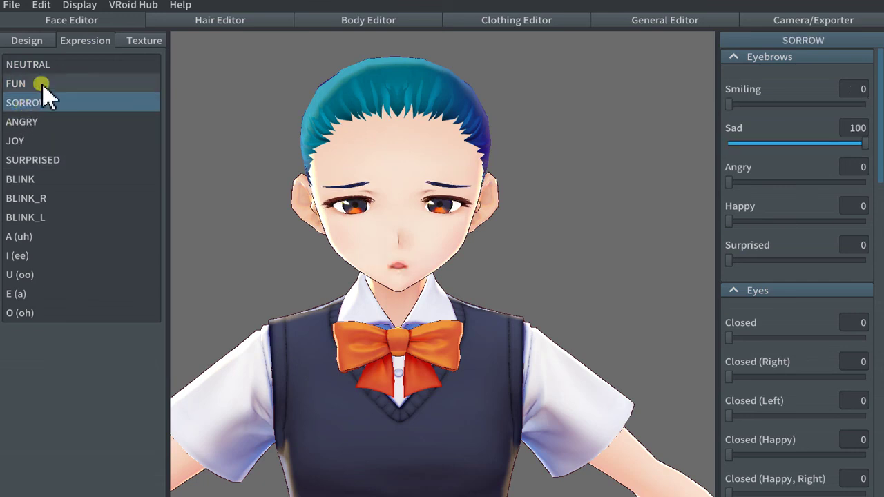
click(145, 41)
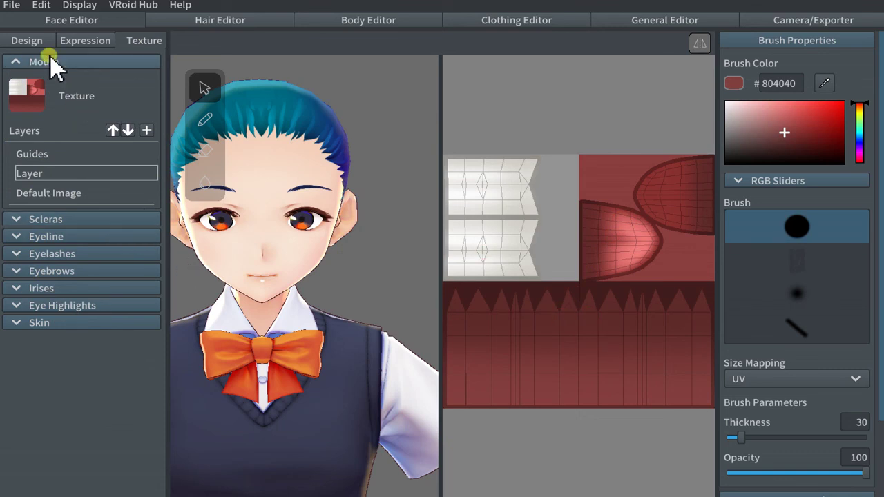
click(32, 40)
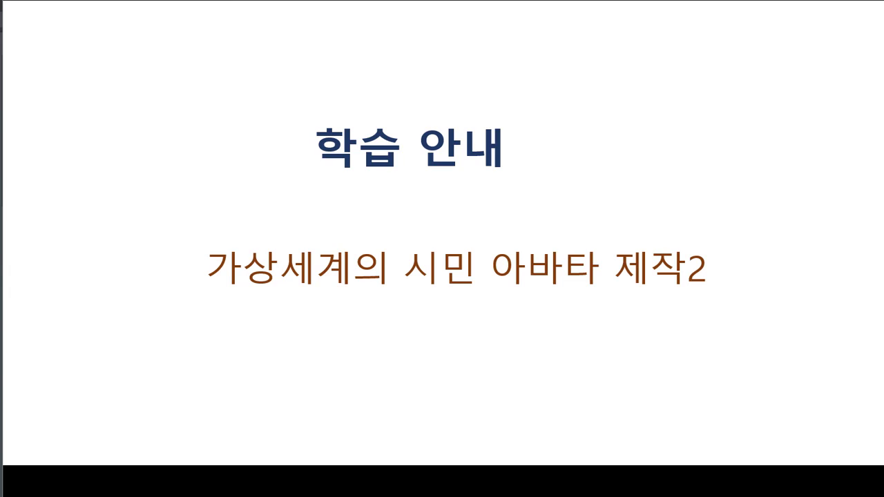
click(722, 323)
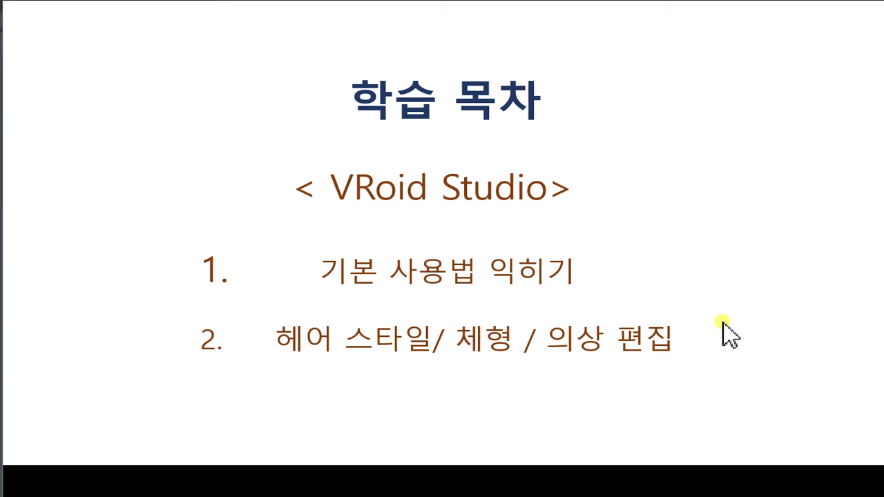